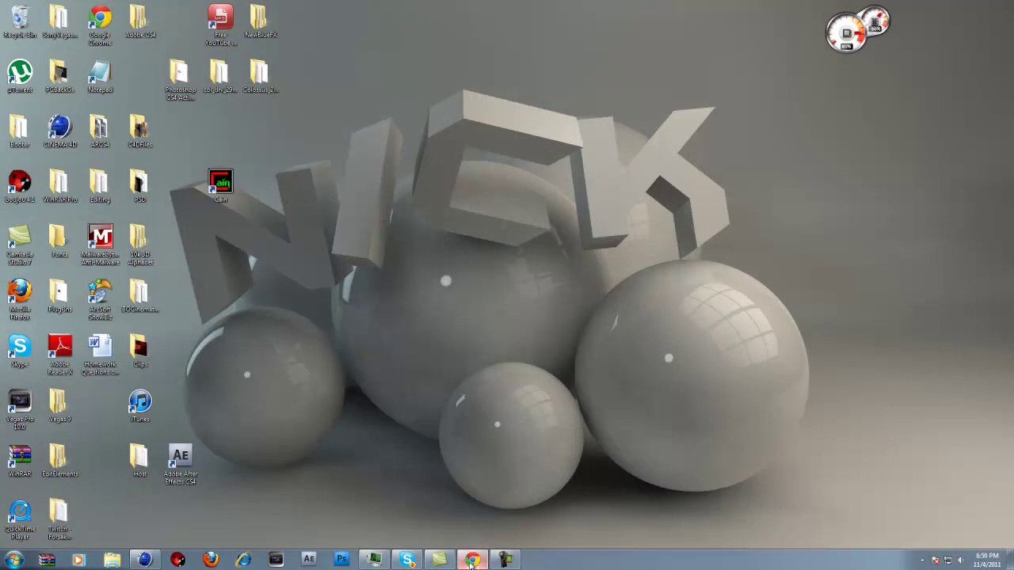
Step: Switch to the browser and preview the 3D title in the Alien Halloween edit, pausing at about 0:10
click(470, 561)
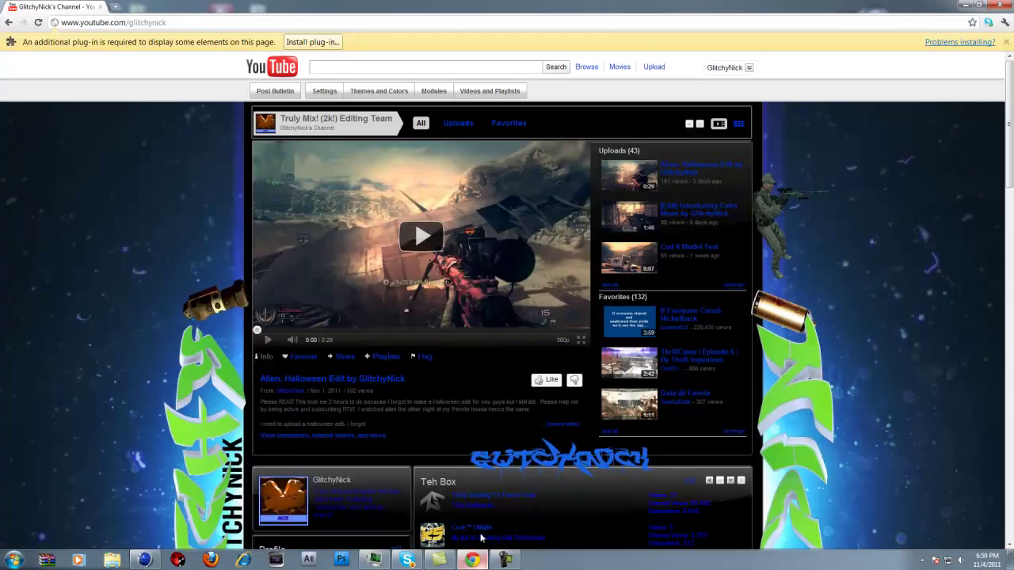
click(268, 342)
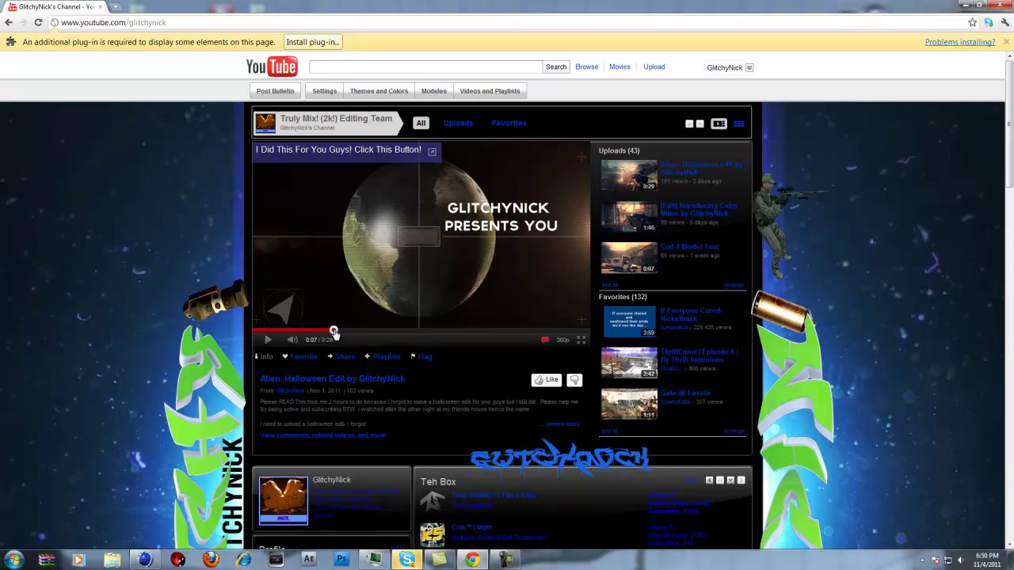
click(344, 329)
click(268, 341)
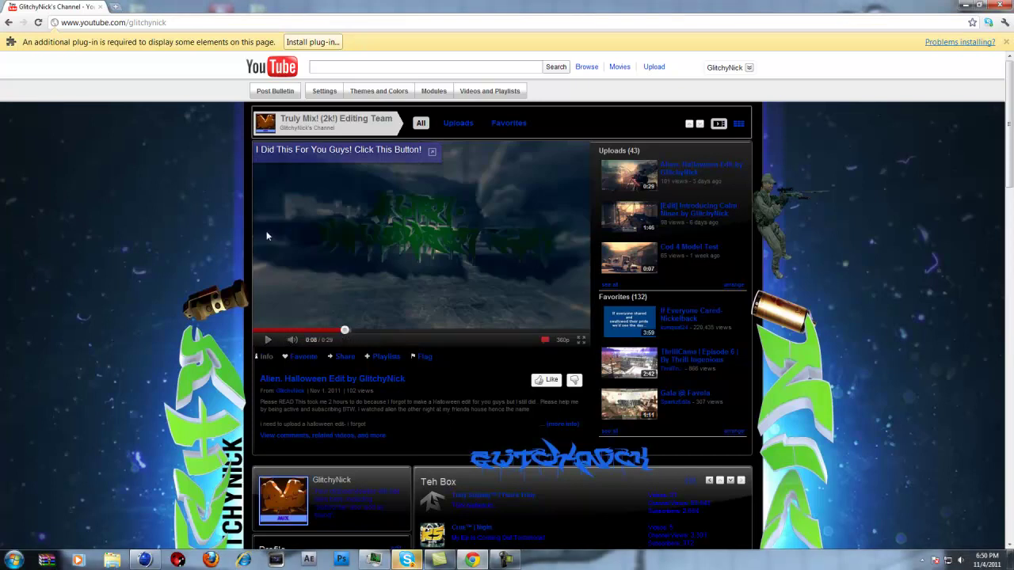
click(263, 343)
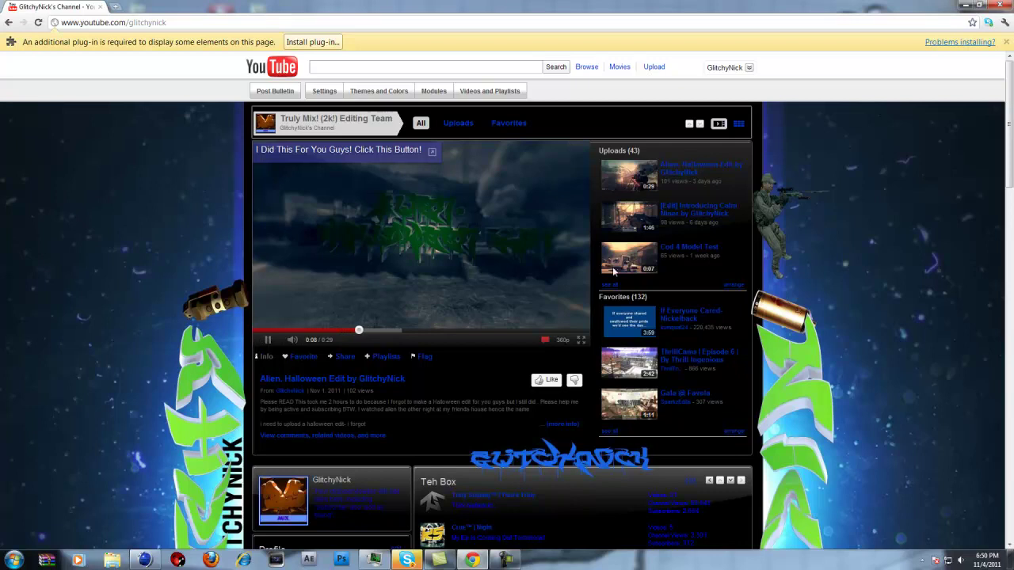
click(266, 340)
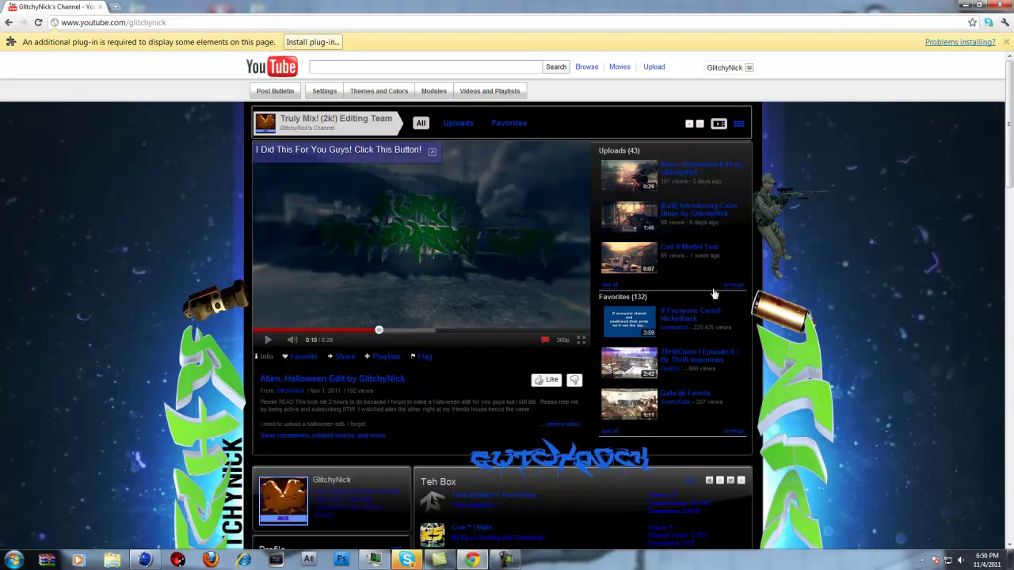
Step: Preview the opening title of the Introducing Calm Niner edit, pausing at about 0:03
click(707, 216)
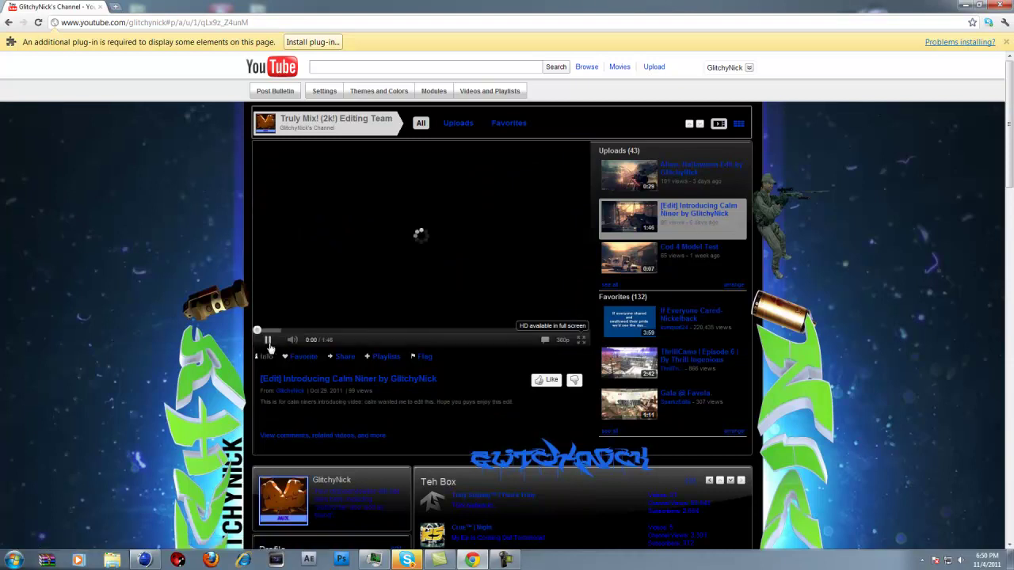
click(268, 343)
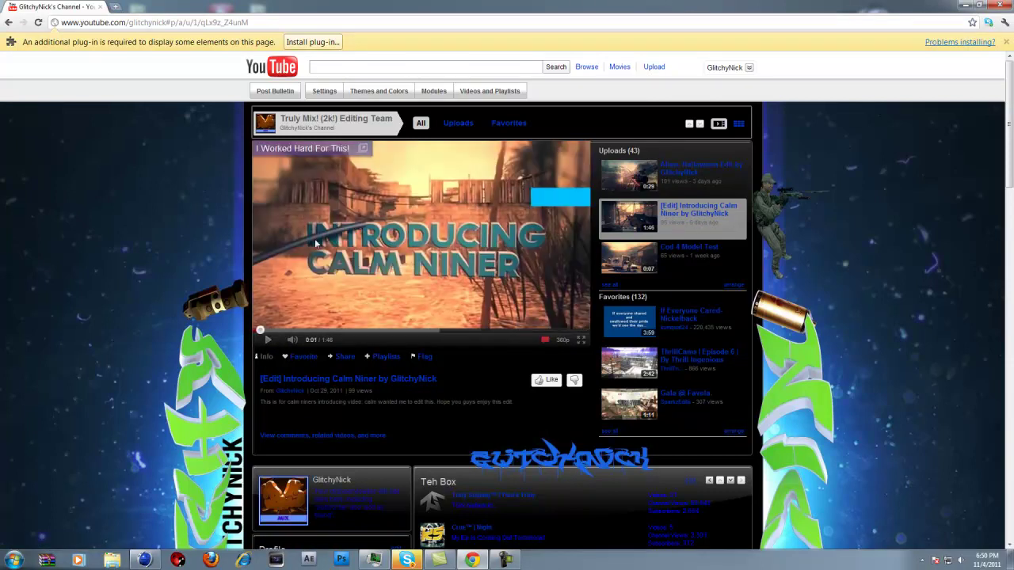
click(270, 344)
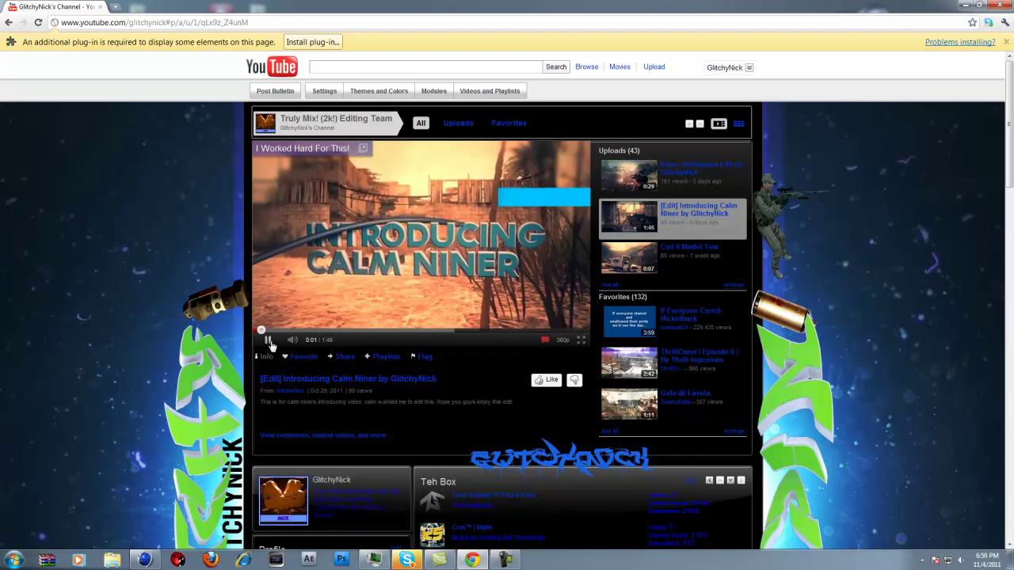
click(269, 341)
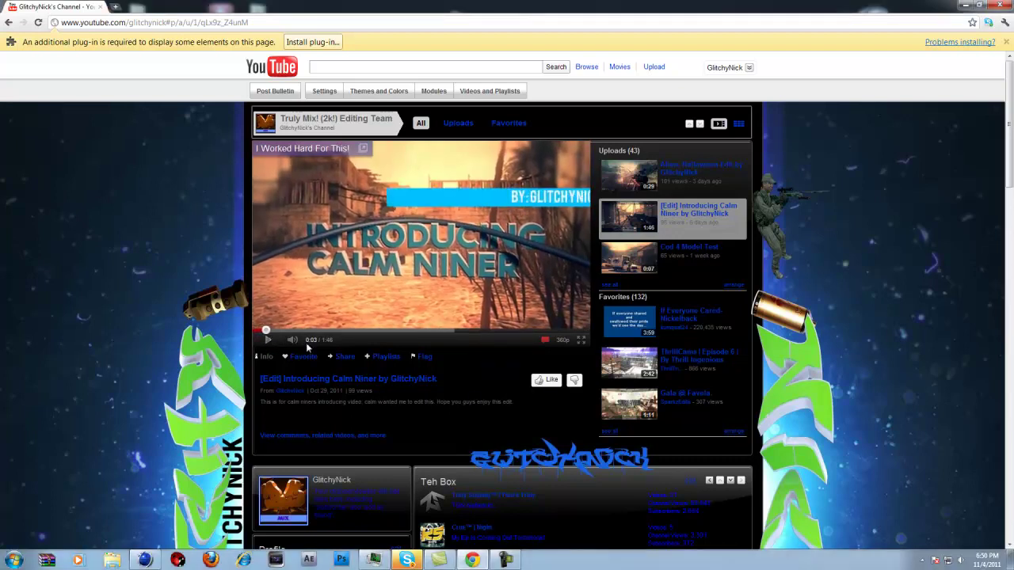
Step: Close the browser, switch to CINEMA 4D and delete all existing objects from the scene
click(1003, 6)
mouse_move(143, 560)
click(144, 560)
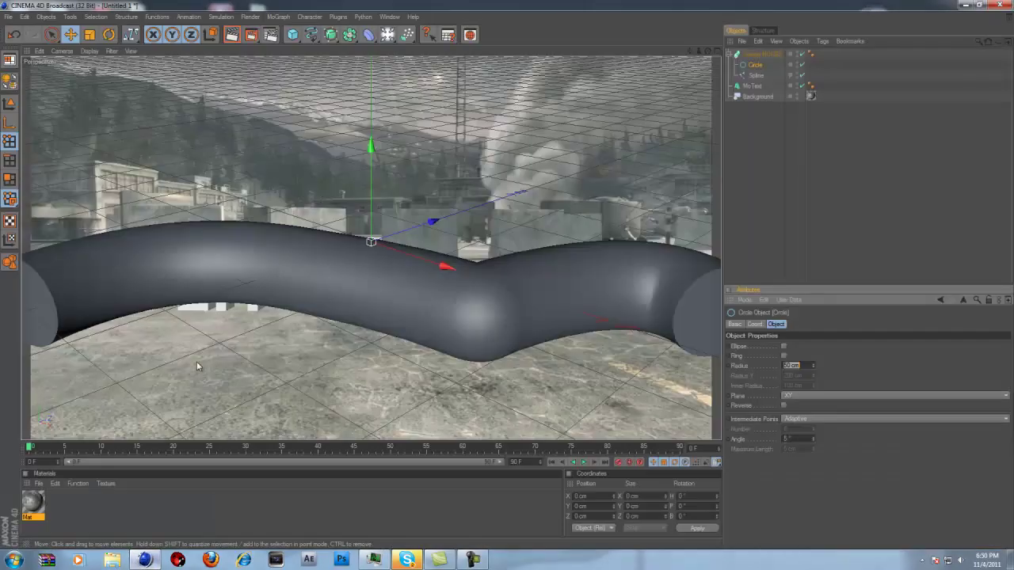
click(762, 55)
key(Delete)
click(757, 56)
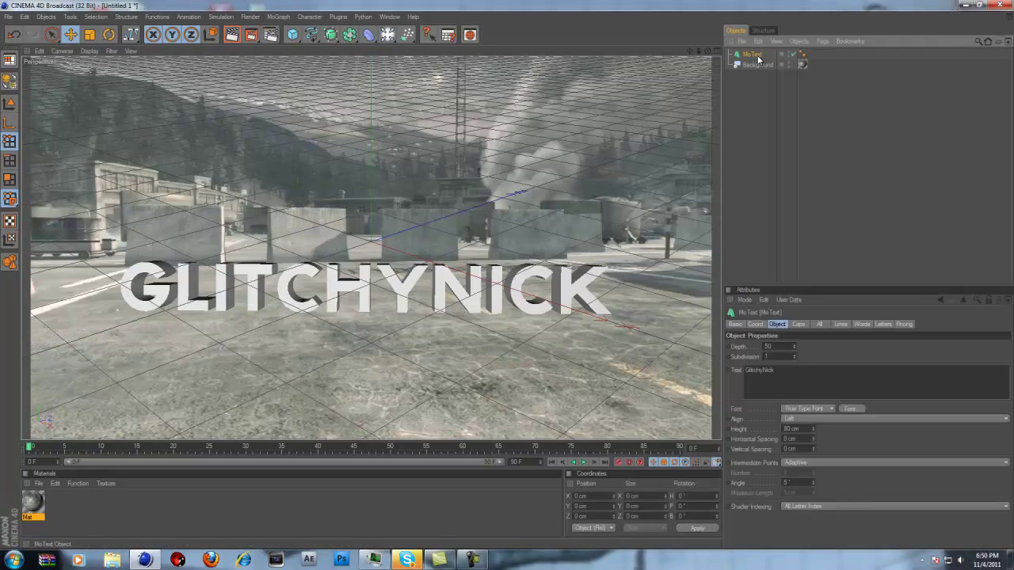
key(Delete)
click(758, 56)
key(Delete)
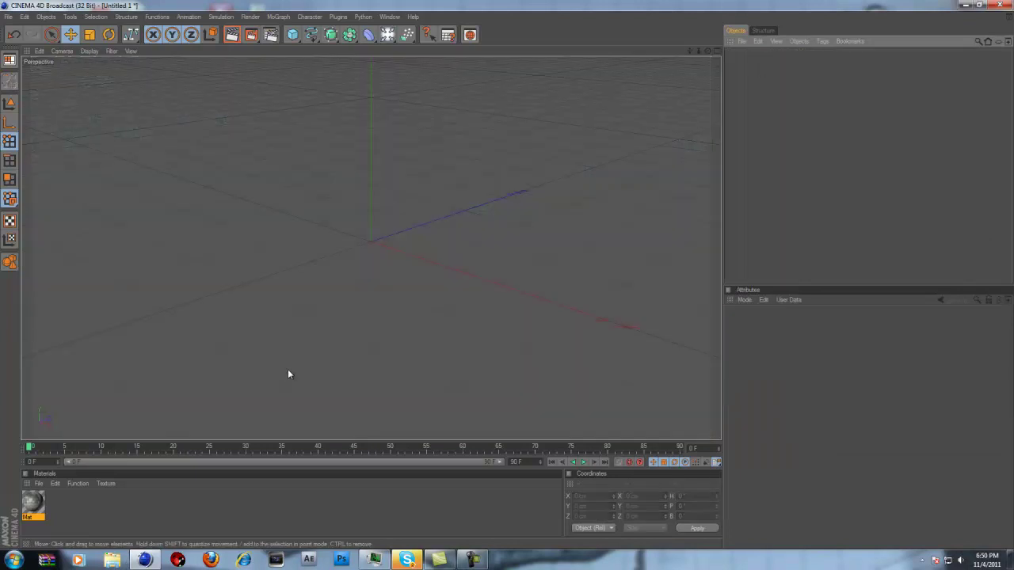
Step: Set the render save format to AVI Movie with the Intel IYUV codec as compressor
click(250, 17)
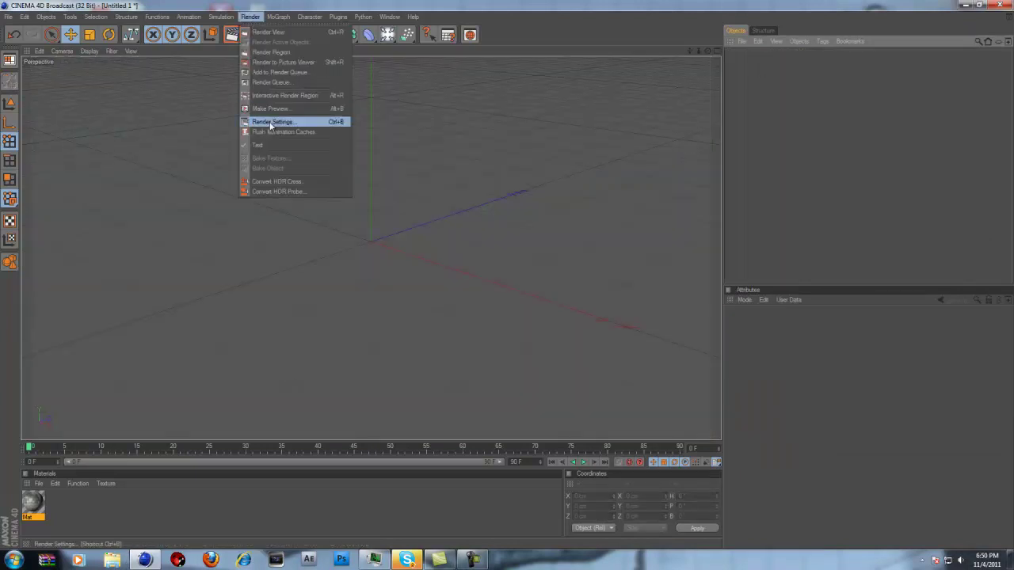
click(272, 123)
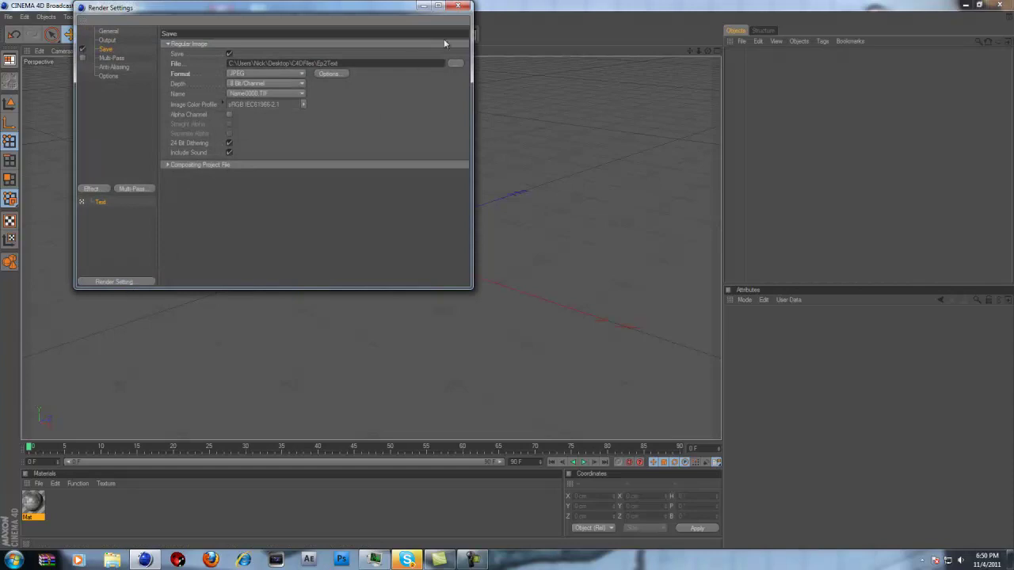
click(270, 74)
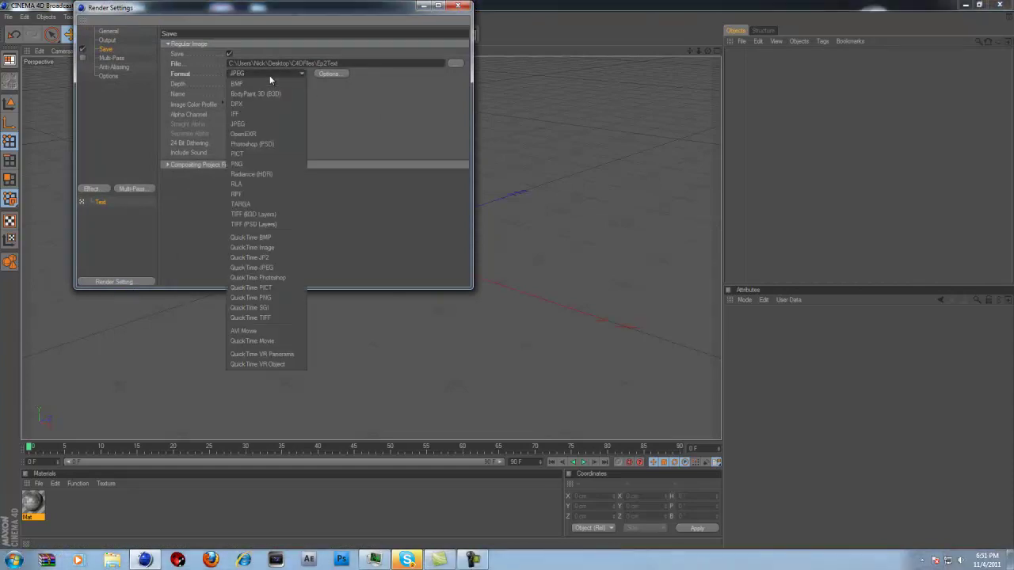
click(267, 332)
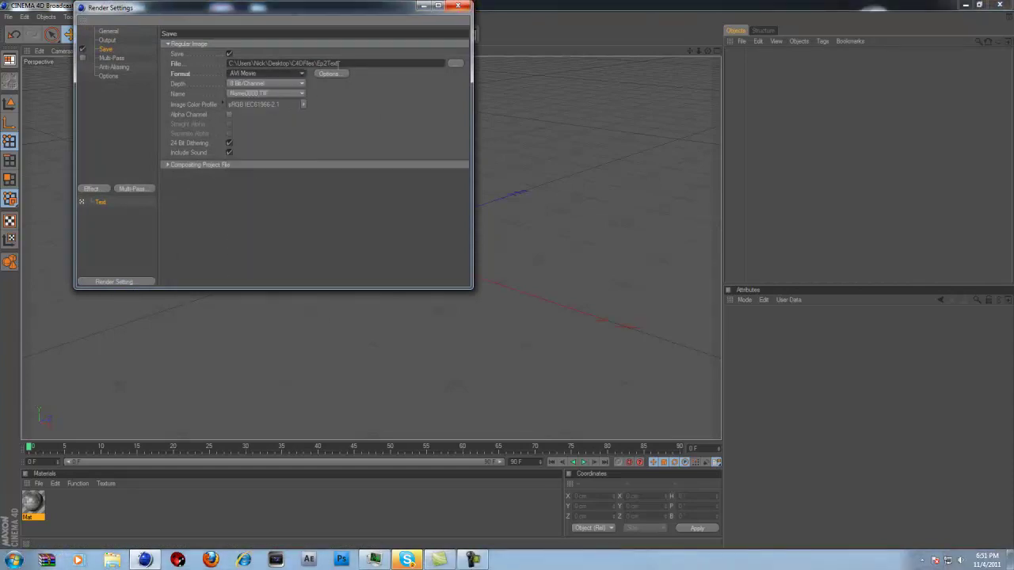
click(330, 73)
click(130, 62)
click(124, 86)
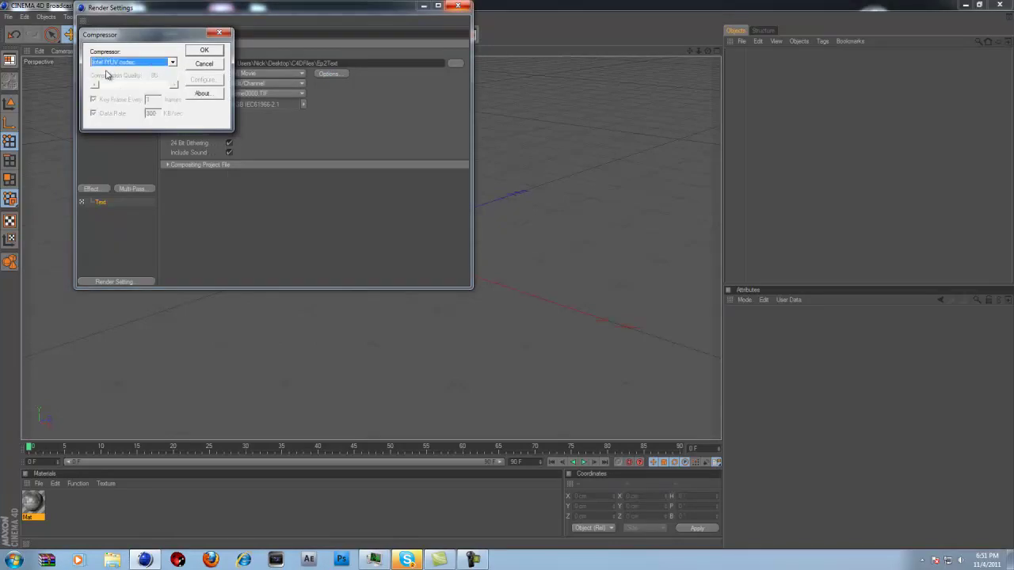
click(204, 51)
click(458, 6)
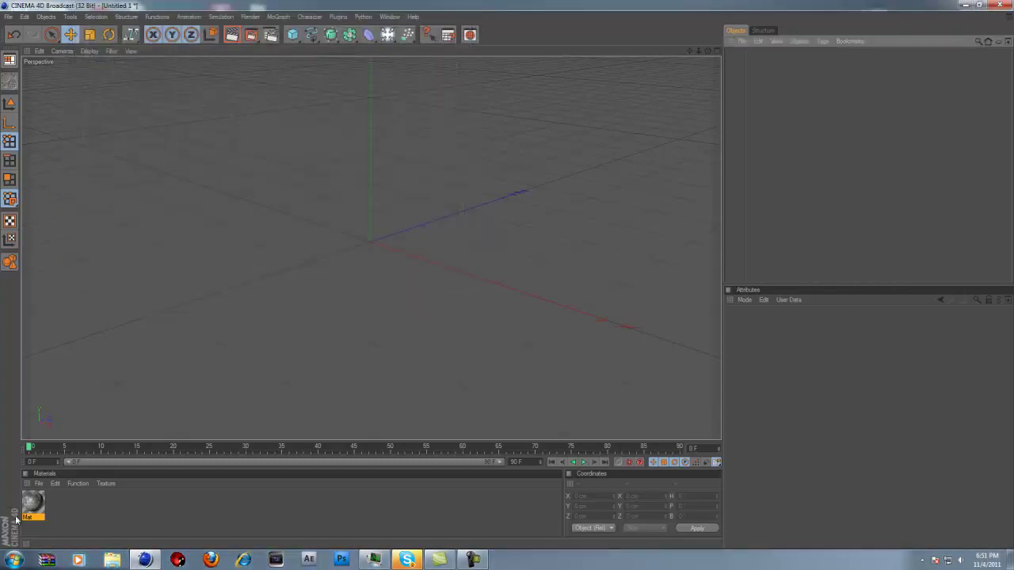
Step: Create a new material with Hi.jpg as its color texture and turn off its specular channel
double_click(65, 504)
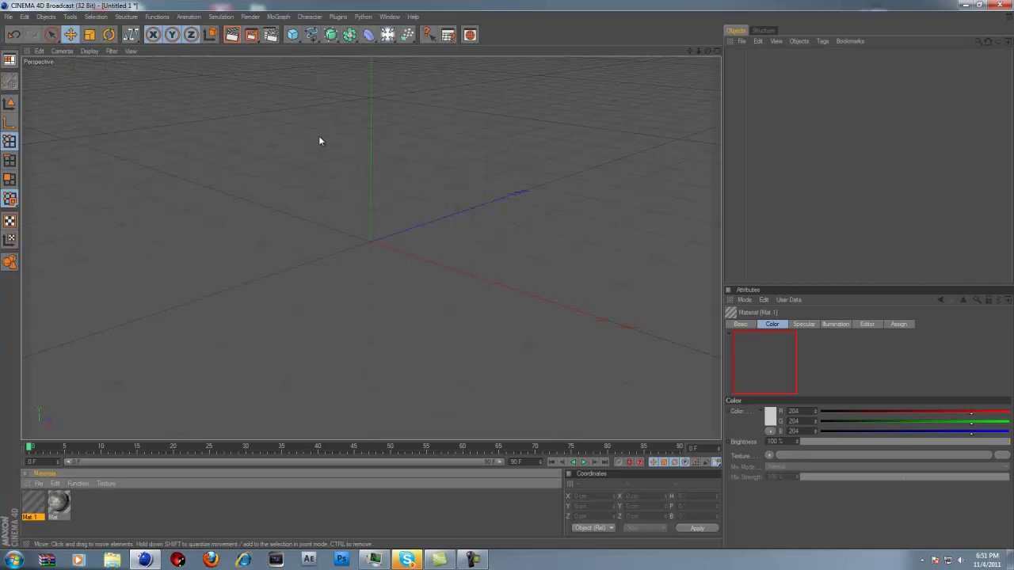
double_click(32, 500)
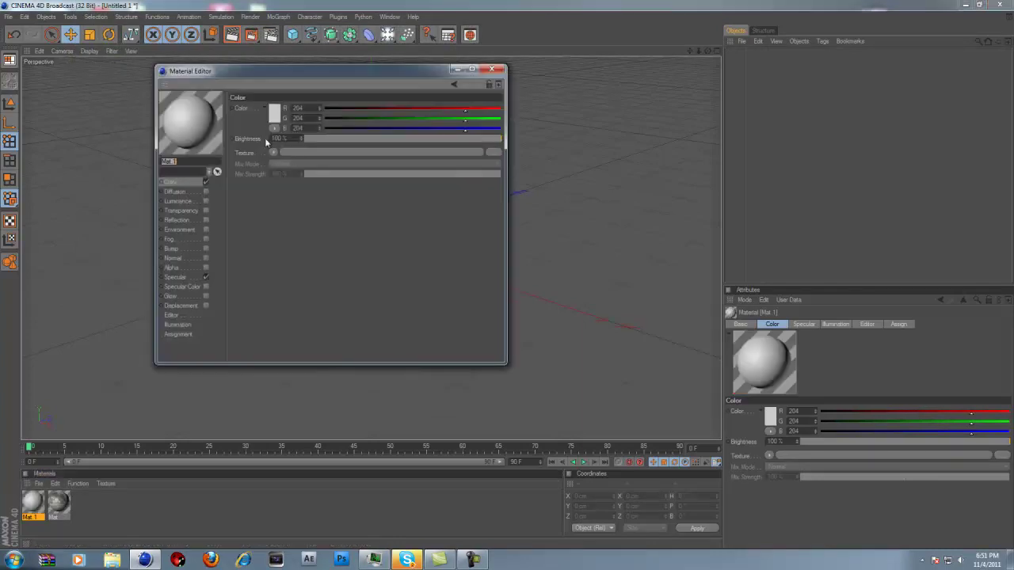
click(273, 153)
click(288, 173)
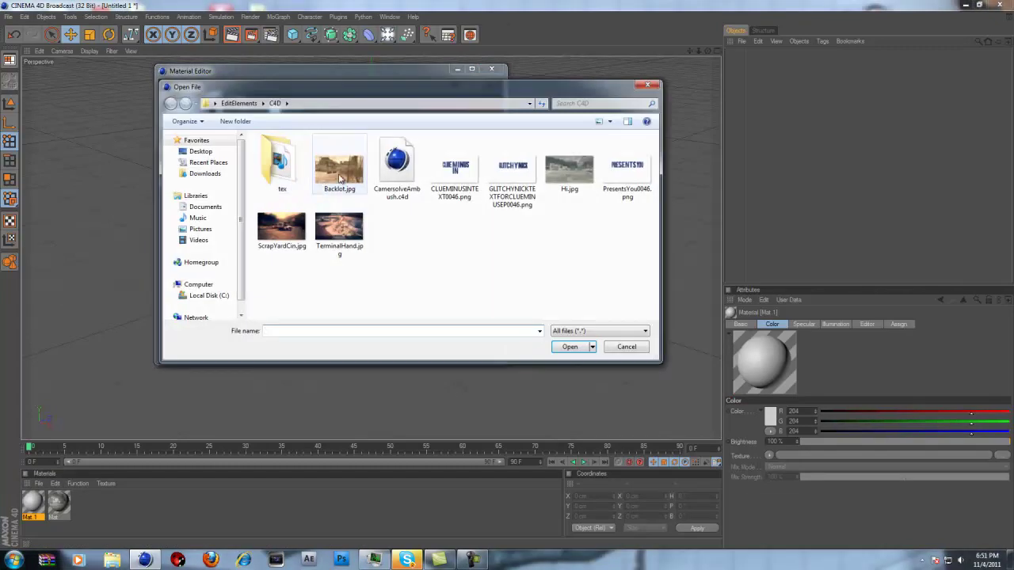
click(567, 167)
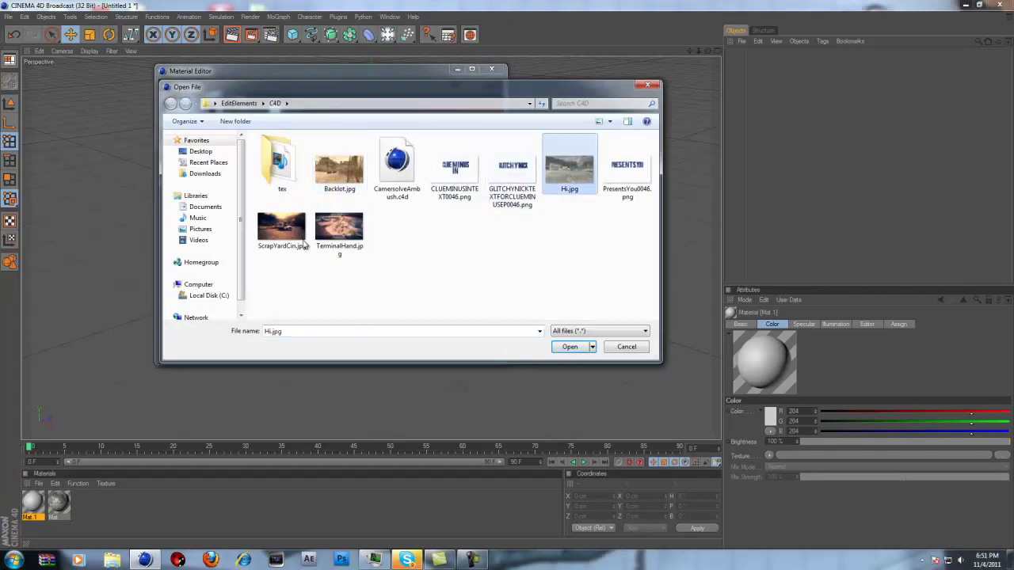
click(571, 347)
click(522, 315)
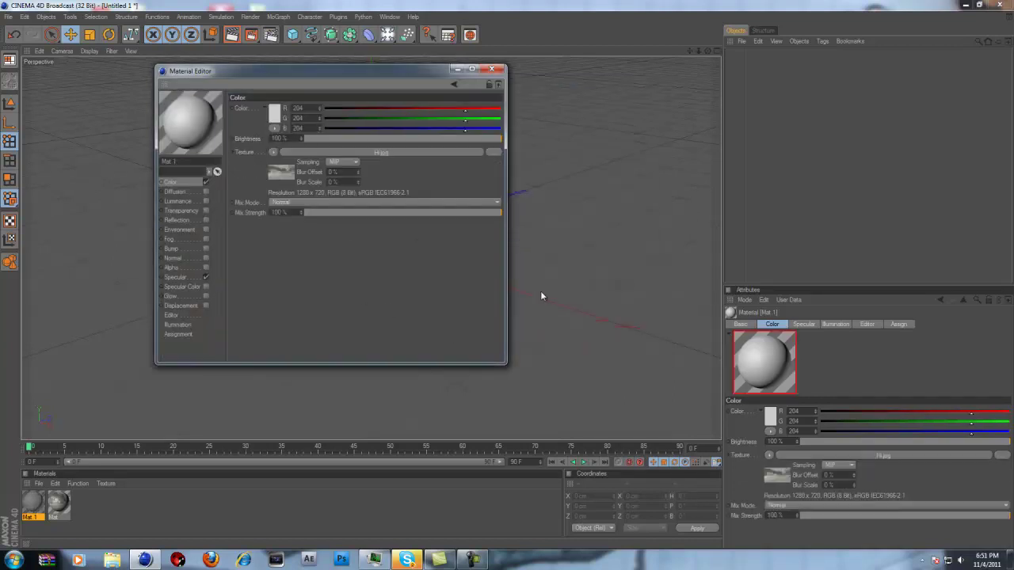
click(206, 276)
click(492, 69)
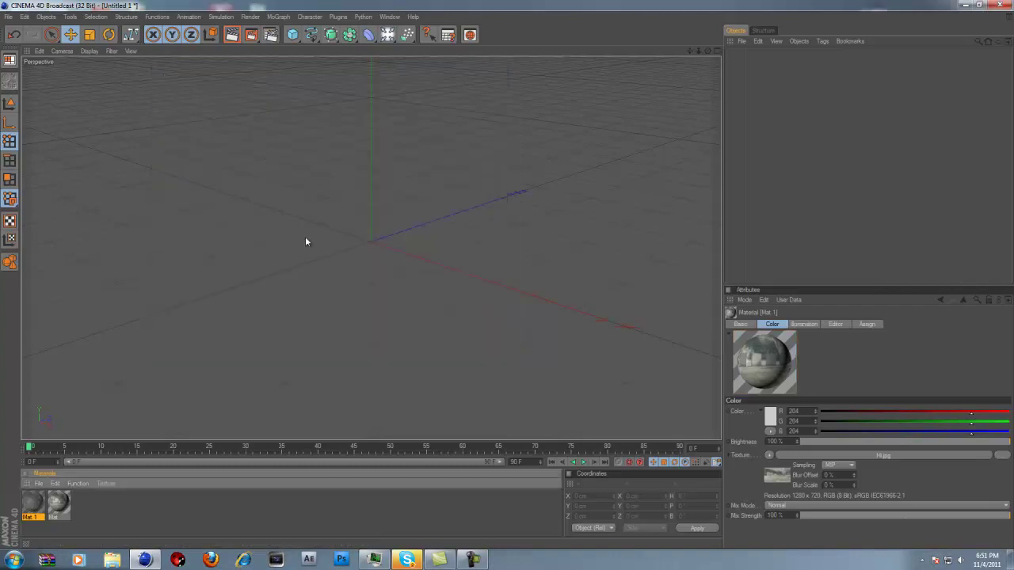
Step: Add a Background object and apply the new Hi.jpg material to it
click(387, 36)
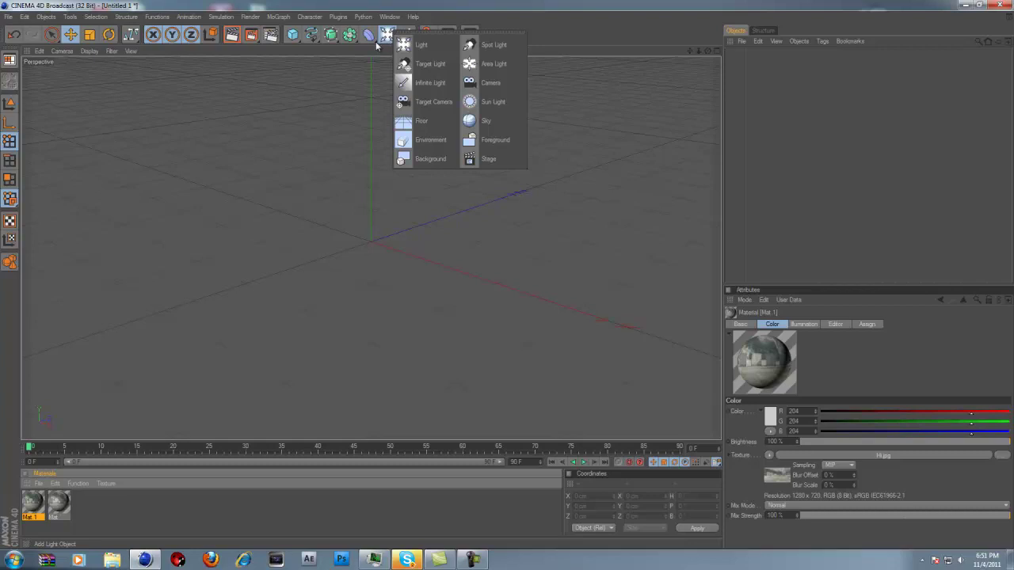
click(430, 159)
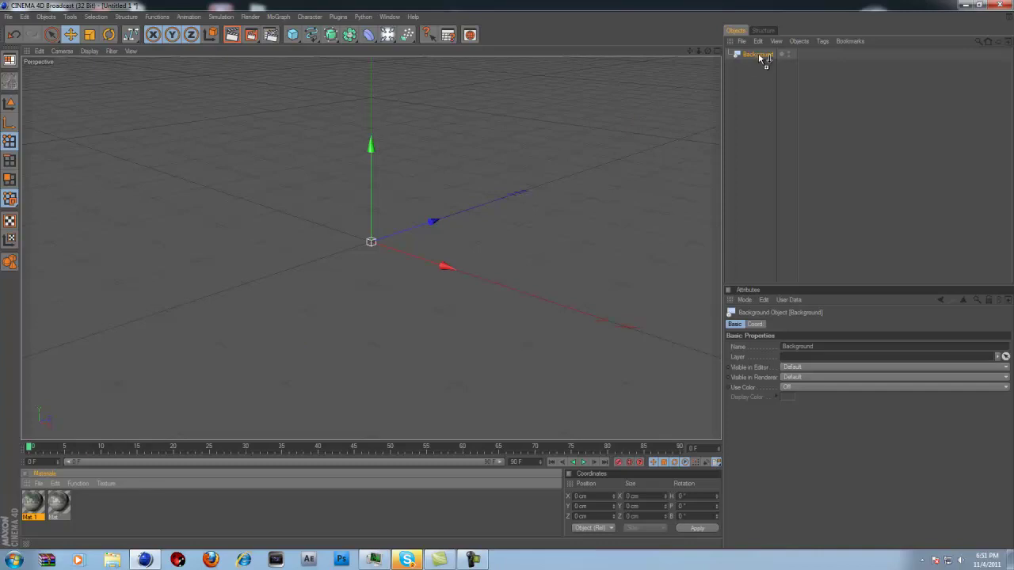
drag(759, 53, 758, 53)
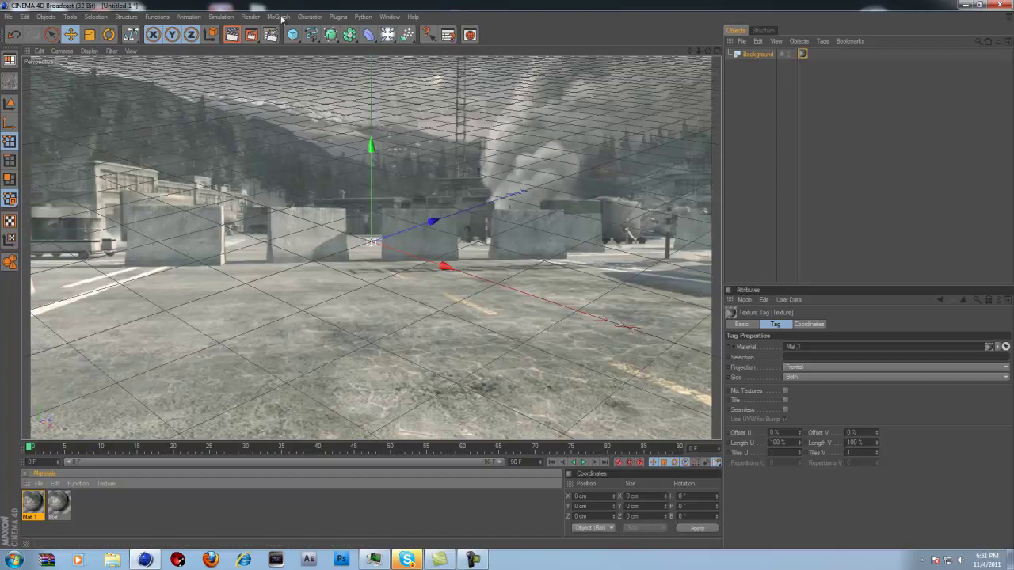
Step: Add a MoText object reading GlitchyNick and set its height to 80 cm
click(278, 16)
click(290, 135)
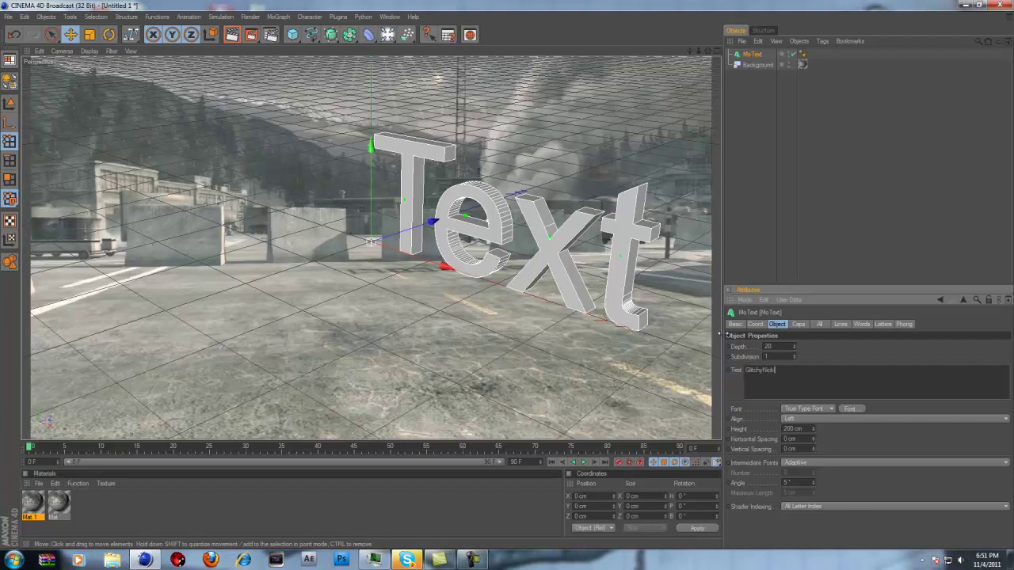
key(Tab)
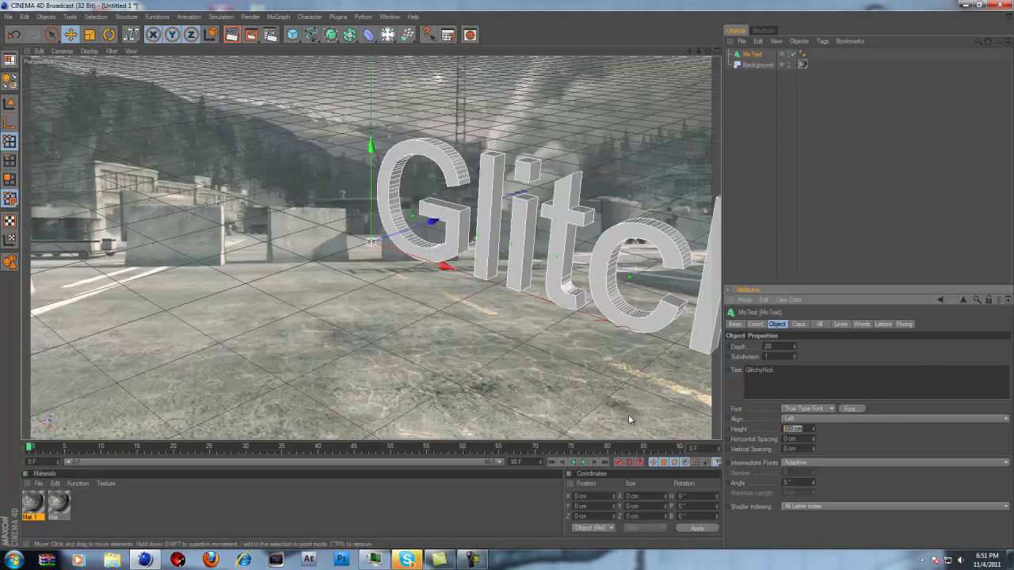
text(80)
key(Return)
Step: Change the MoText font to a bold, all-capitals sans-serif typeface
click(848, 410)
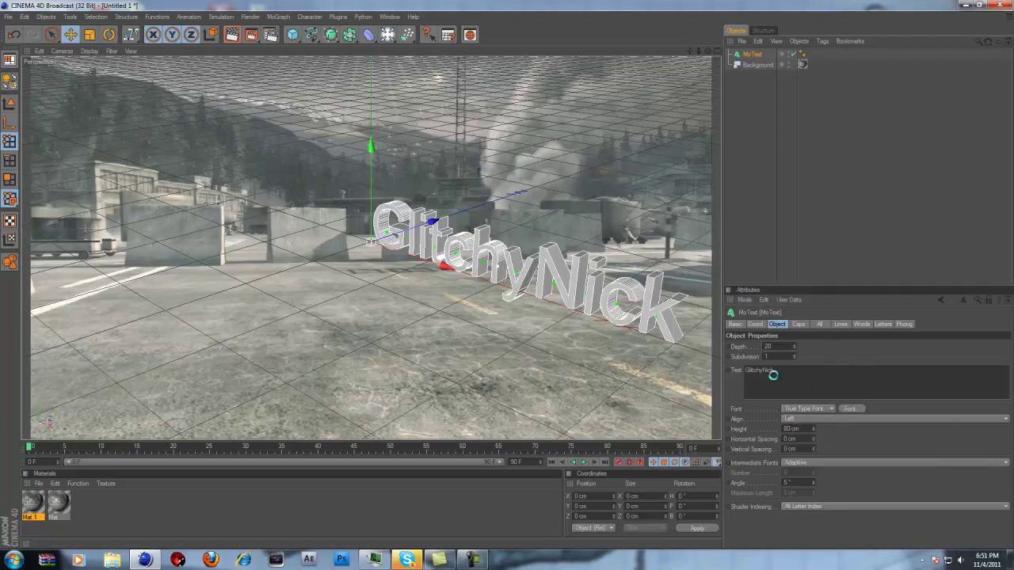
drag(105, 125, 104, 154)
click(89, 152)
click(164, 297)
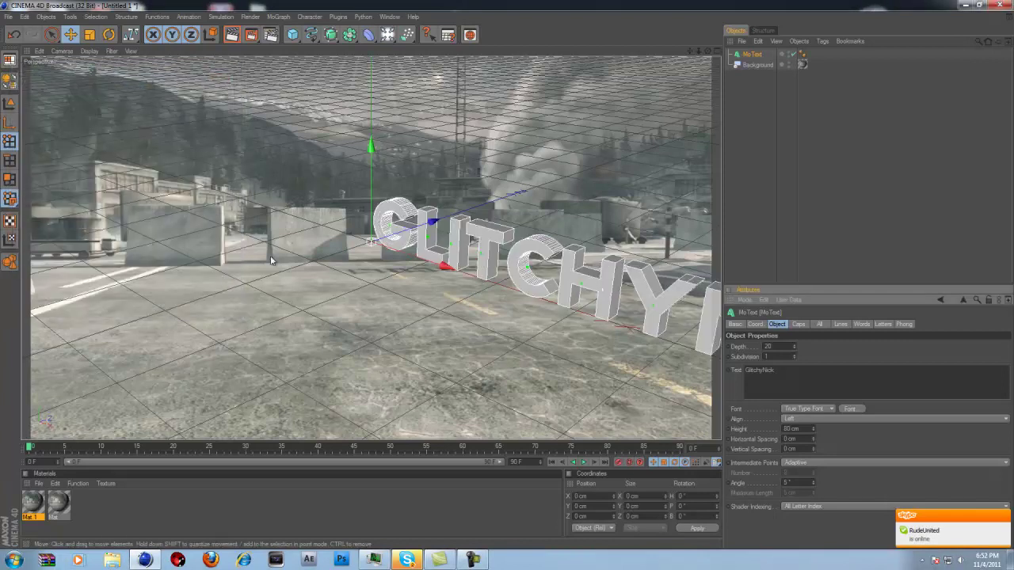
Step: Move and rotate the text so it faces the camera, standing on the road in front of the concrete barriers
drag(707, 277, 507, 278)
key(r)
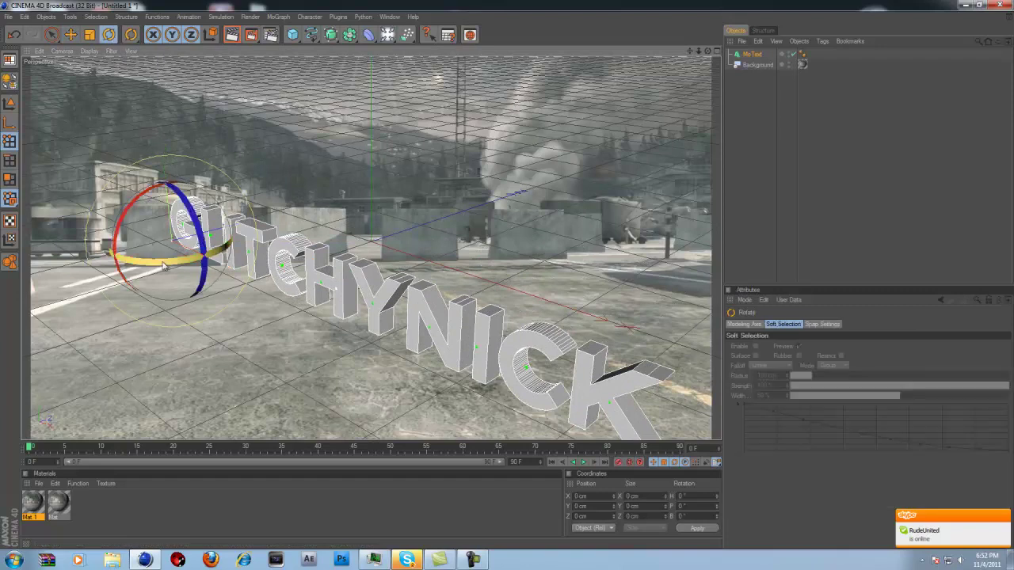
drag(163, 269, 224, 246)
drag(155, 232, 144, 207)
key(e)
drag(504, 280, 511, 282)
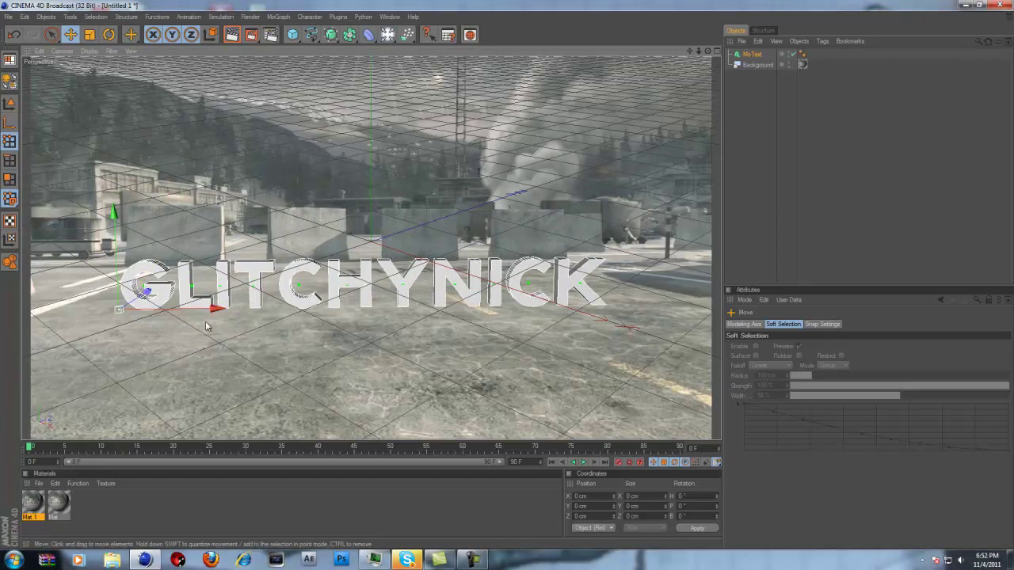
drag(547, 253, 552, 247)
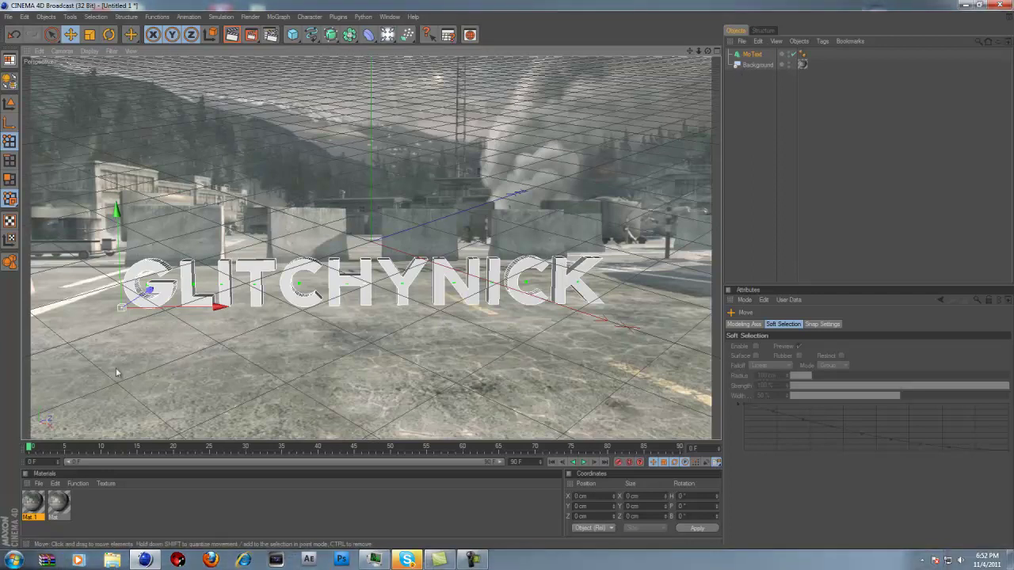
Step: Load the Dark Grunge material preset and apply it to the MoText object
click(38, 486)
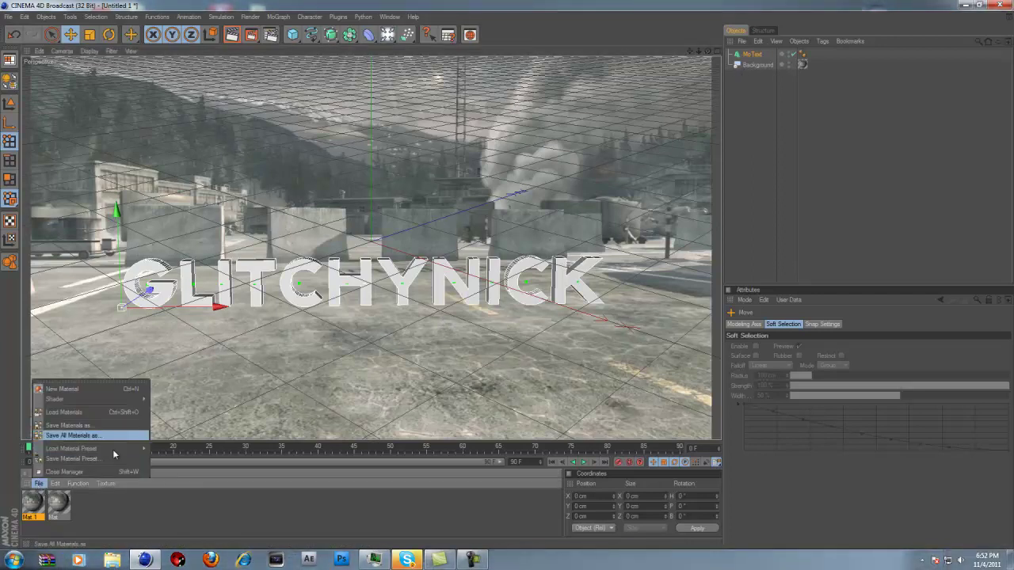
mouse_move(113, 453)
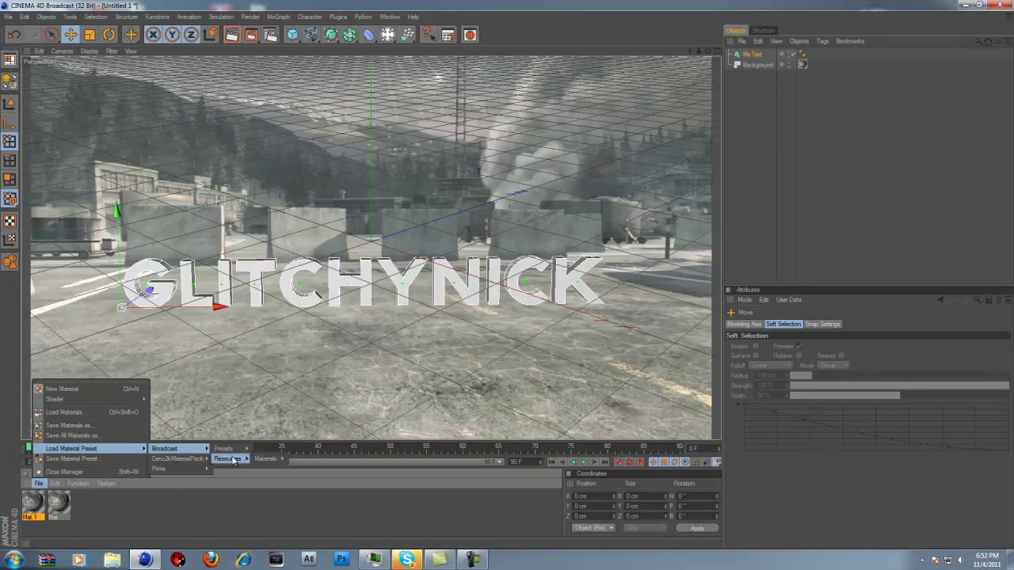
mouse_move(194, 461)
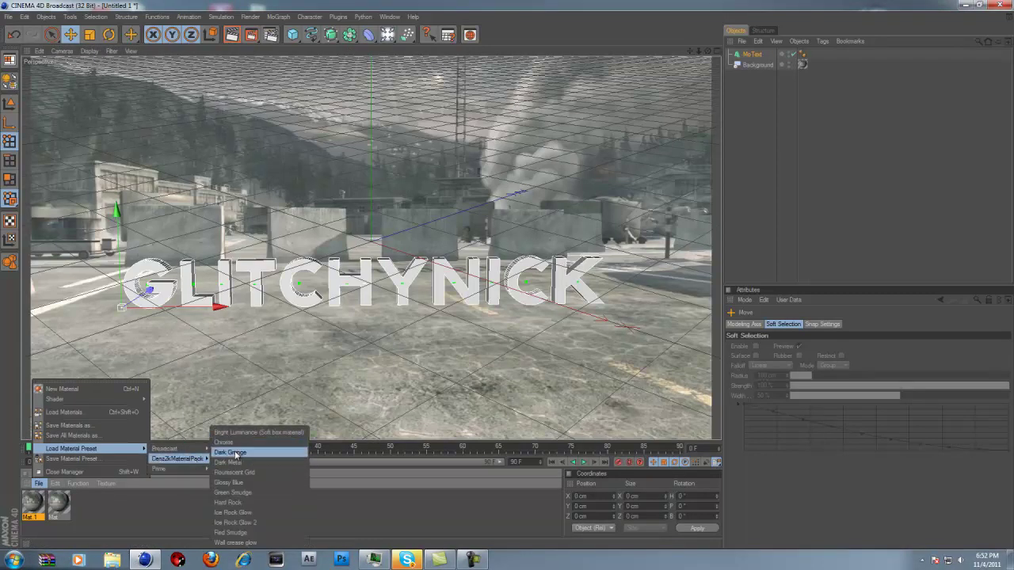
click(230, 452)
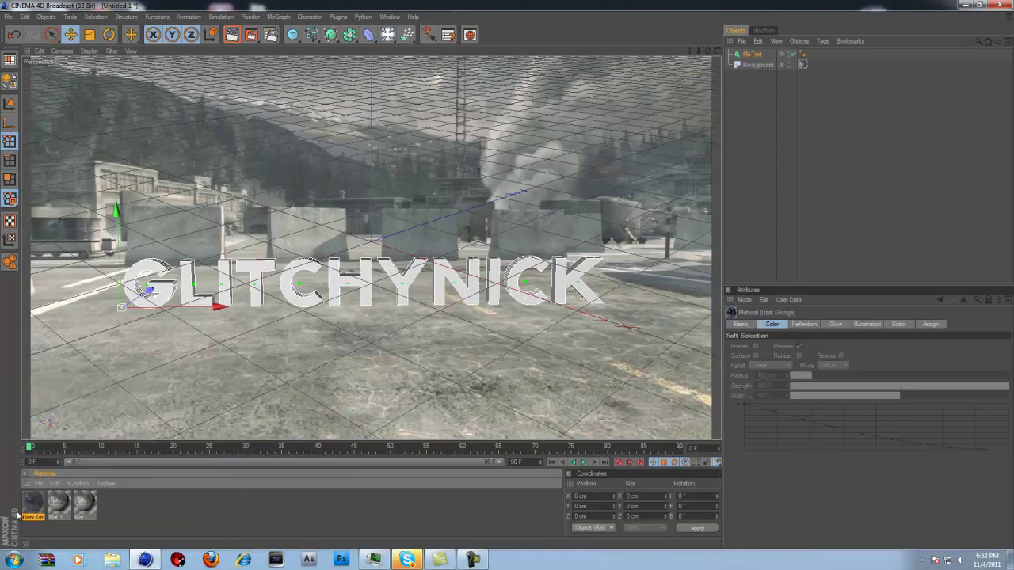
drag(759, 46, 756, 55)
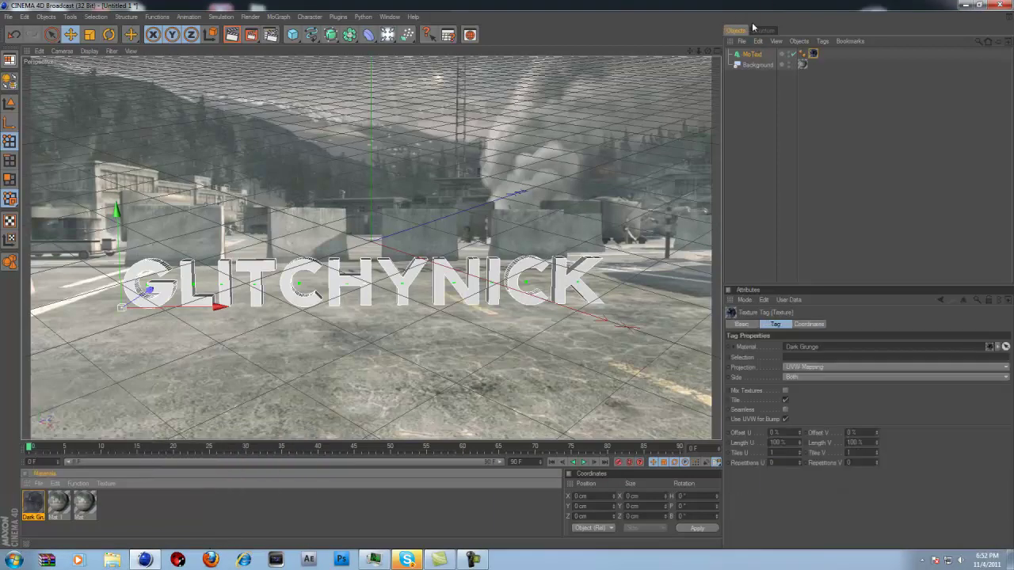
Step: Draw a wavy Bezier spline that weaves across the GLITCHYNICK text and spans the full width of the view
click(314, 38)
click(398, 46)
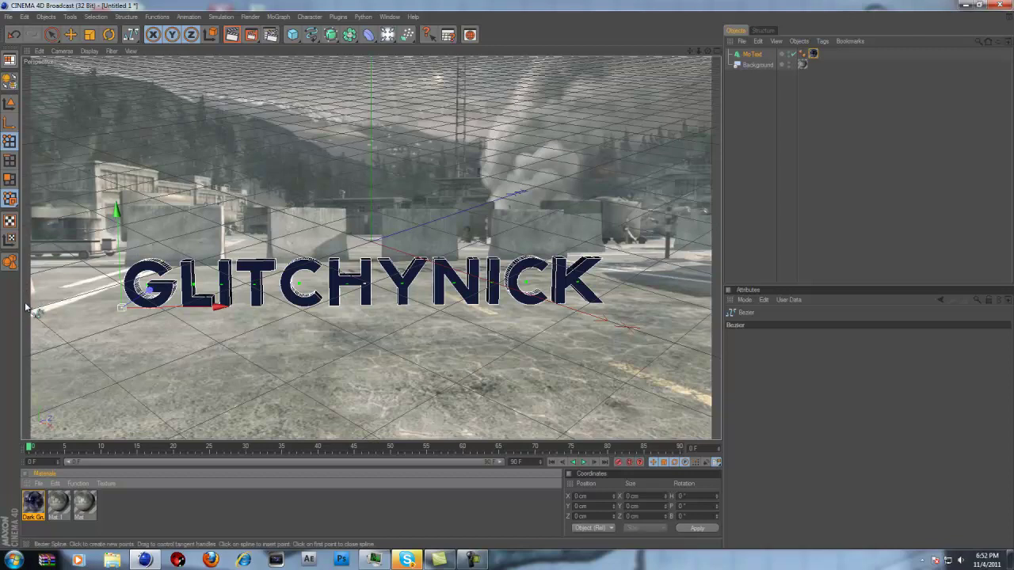
click(27, 303)
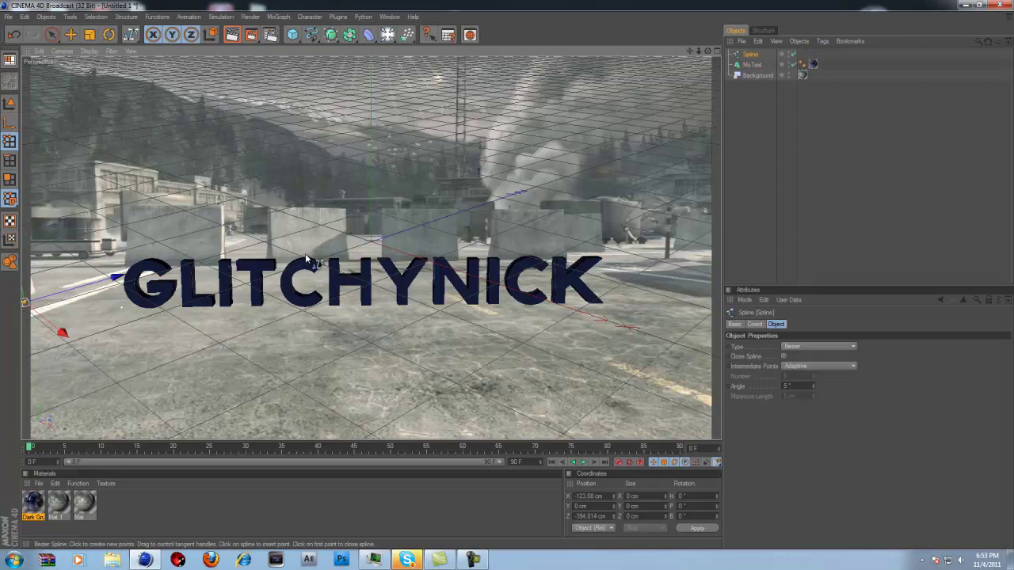
click(305, 258)
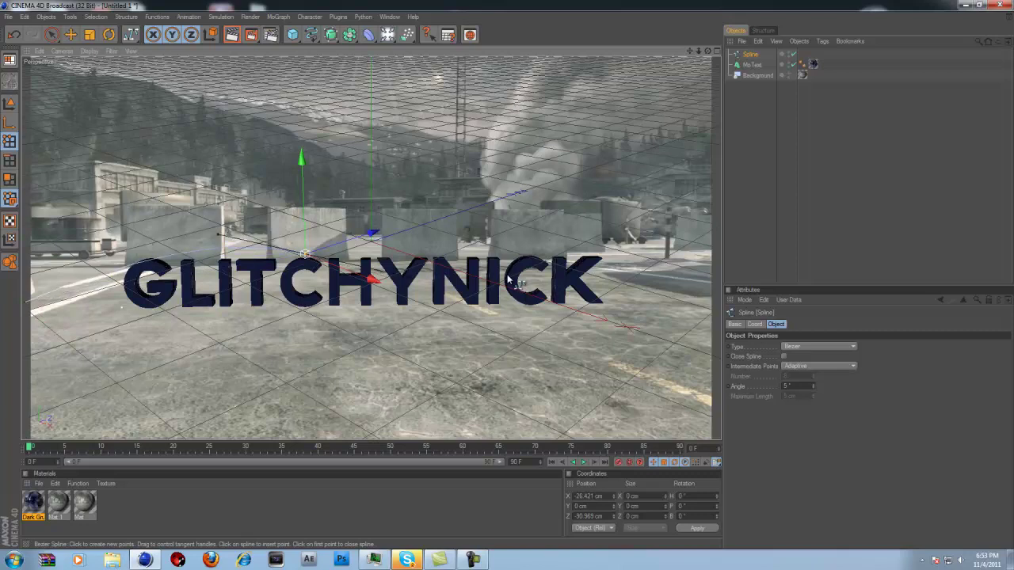
click(425, 301)
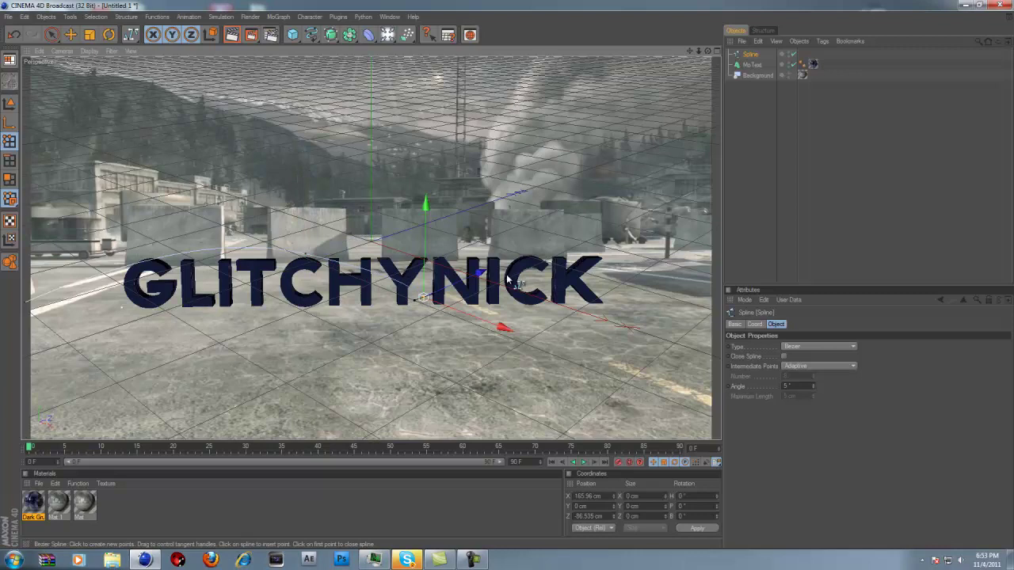
mouse_move(510, 276)
mouse_down()
mouse_move(519, 279)
mouse_move(495, 274)
mouse_move(506, 277)
mouse_up()
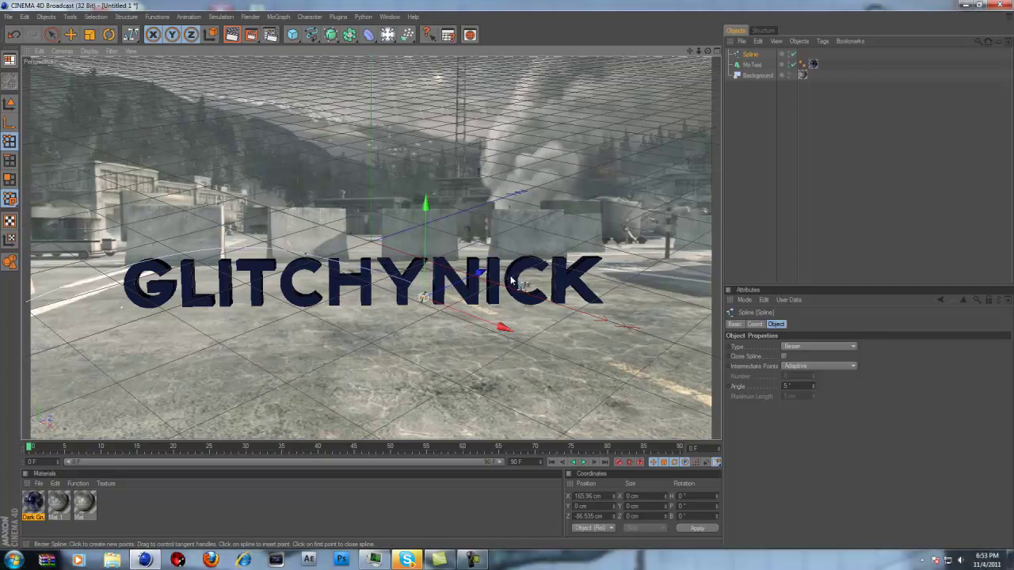
click(511, 280)
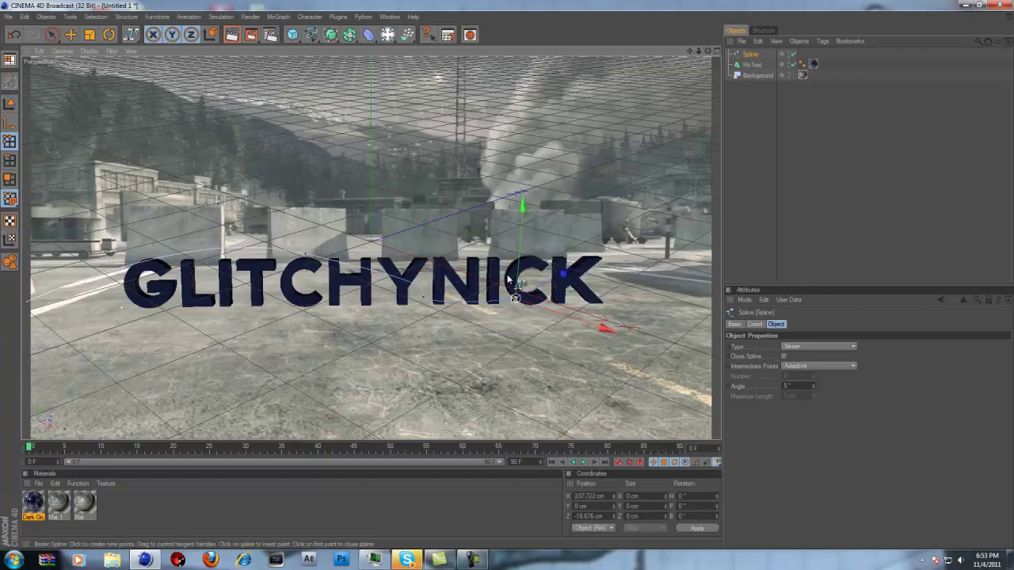
drag(508, 275, 509, 276)
click(715, 304)
click(507, 277)
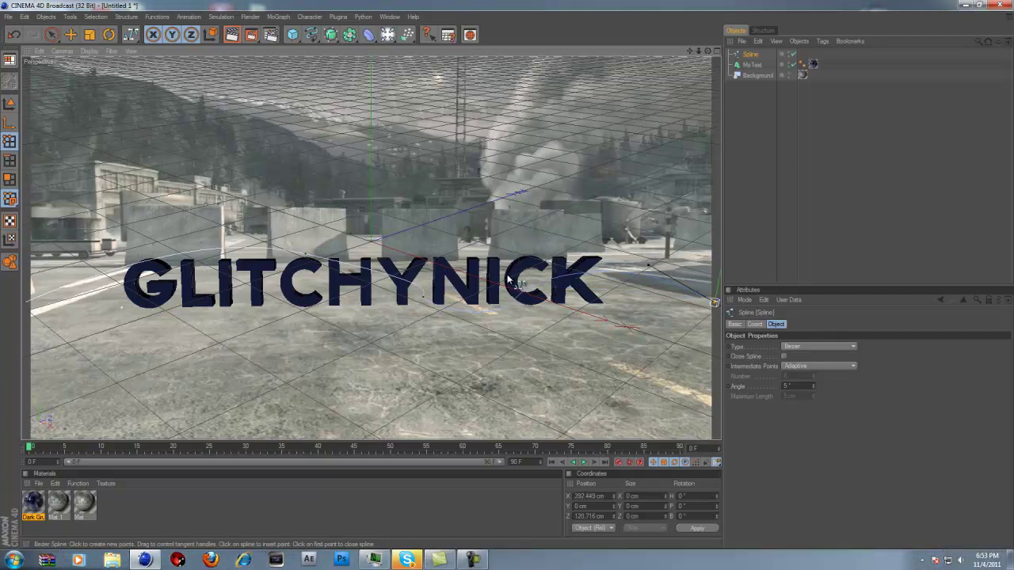
click(71, 34)
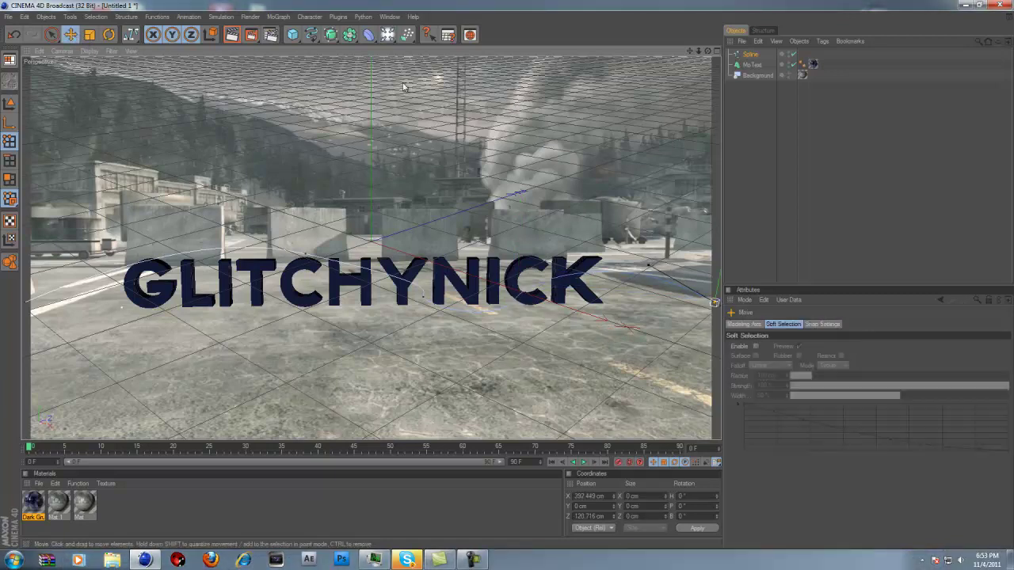
Step: Add a Sweep NURBS and a Circle spline, and nest both splines under the sweep with the Circle above the path spline
drag(331, 38, 367, 82)
drag(313, 36, 401, 82)
drag(753, 77, 757, 64)
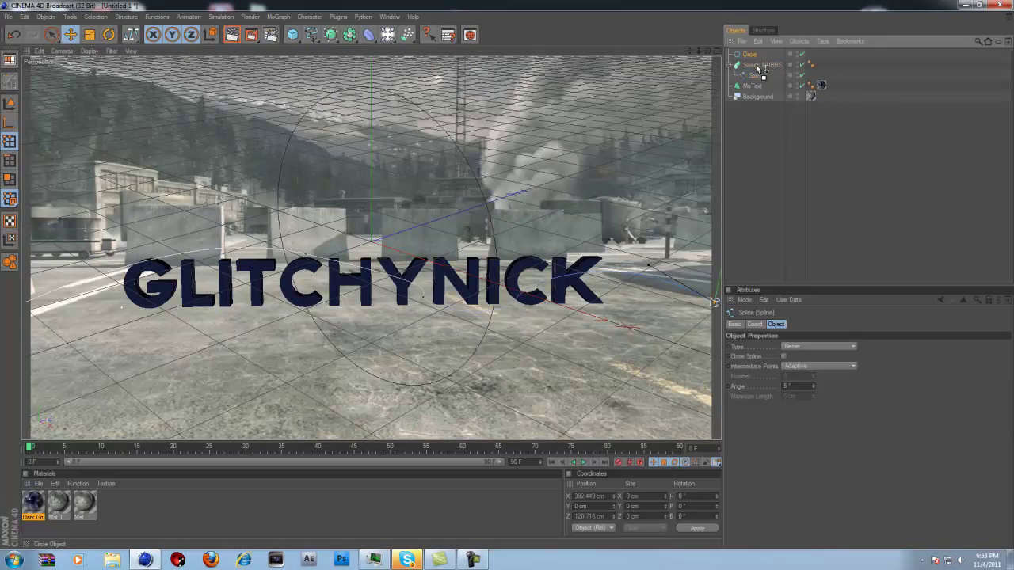
drag(757, 68, 757, 68)
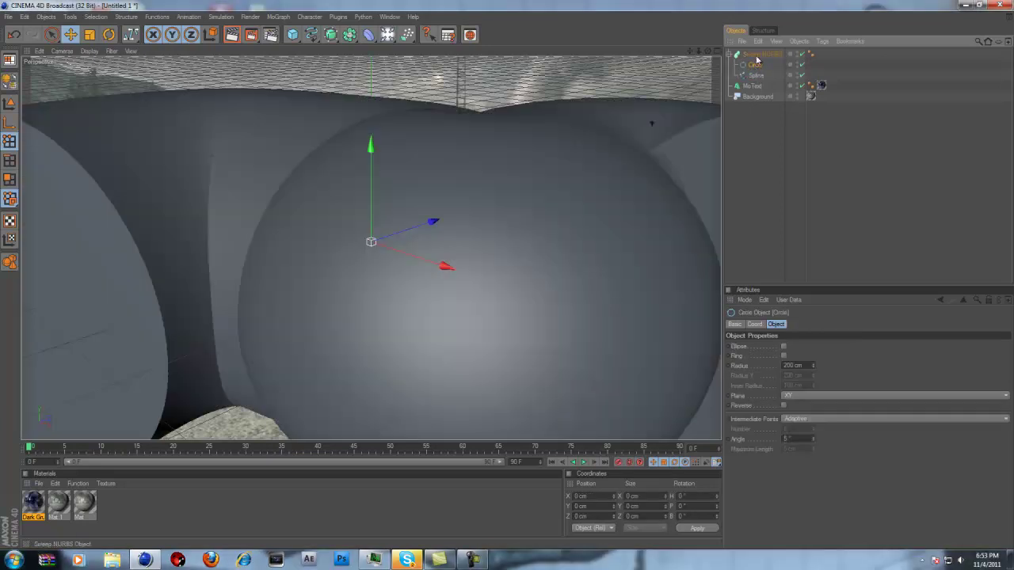
drag(759, 74, 756, 65)
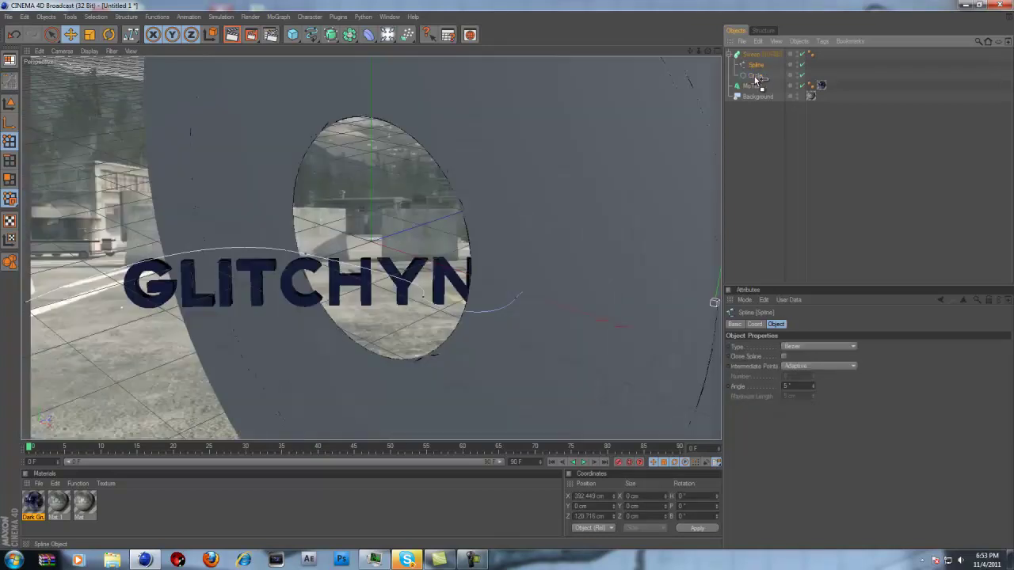
drag(759, 79, 755, 79)
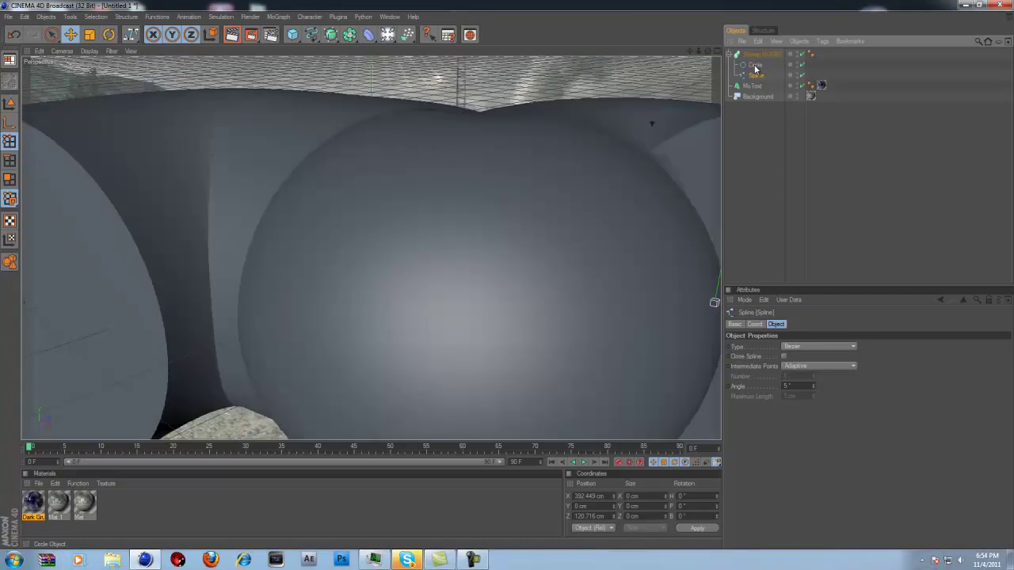
Step: Set the radius of the sweep's Circle profile to 20 cm
click(755, 66)
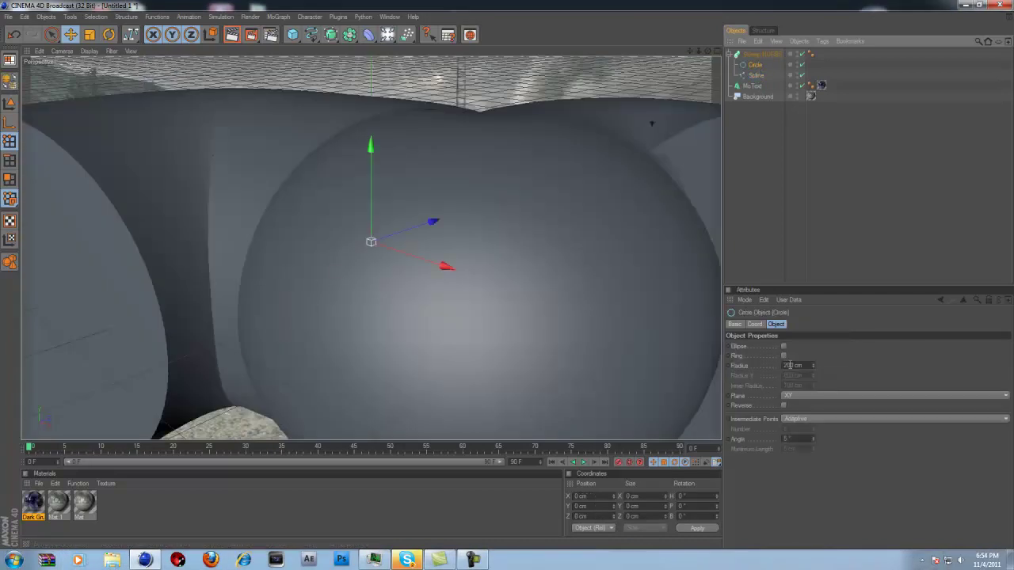
click(805, 367)
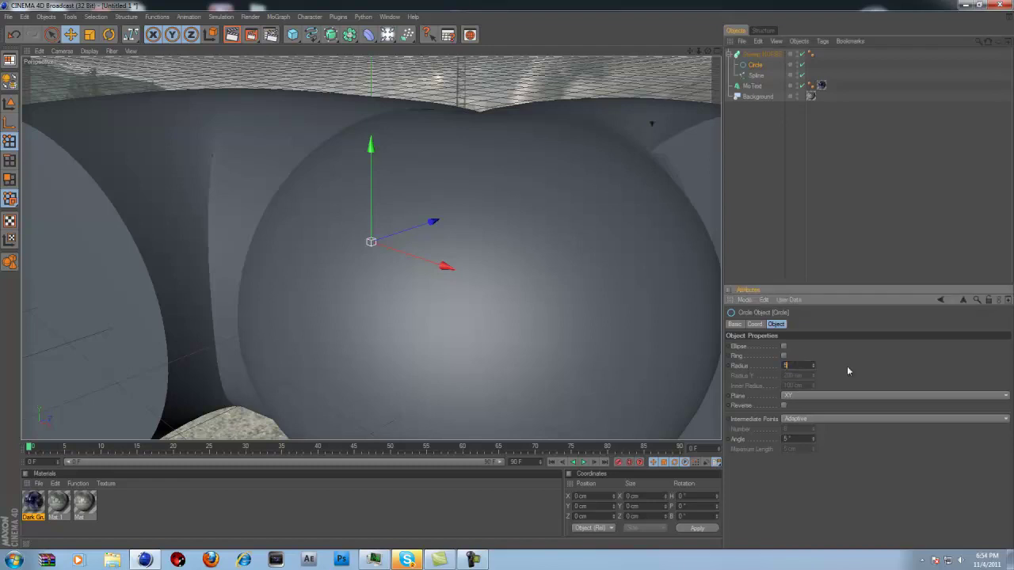
text(50)
key(Return)
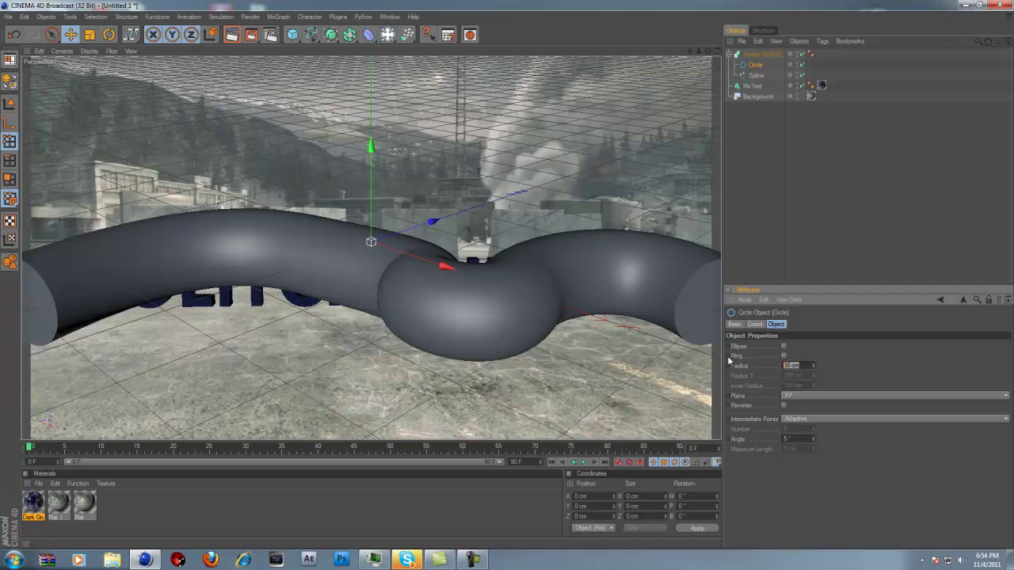
text(20)
key(Return)
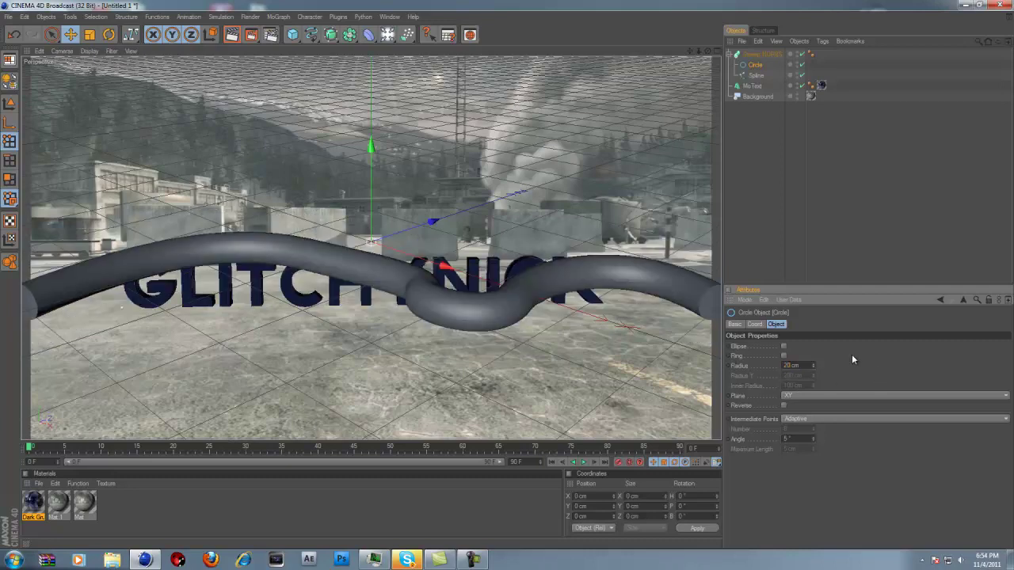
Step: Rotate the whole Sweep NURBS slightly so the tube tilts across the text
click(759, 54)
click(109, 34)
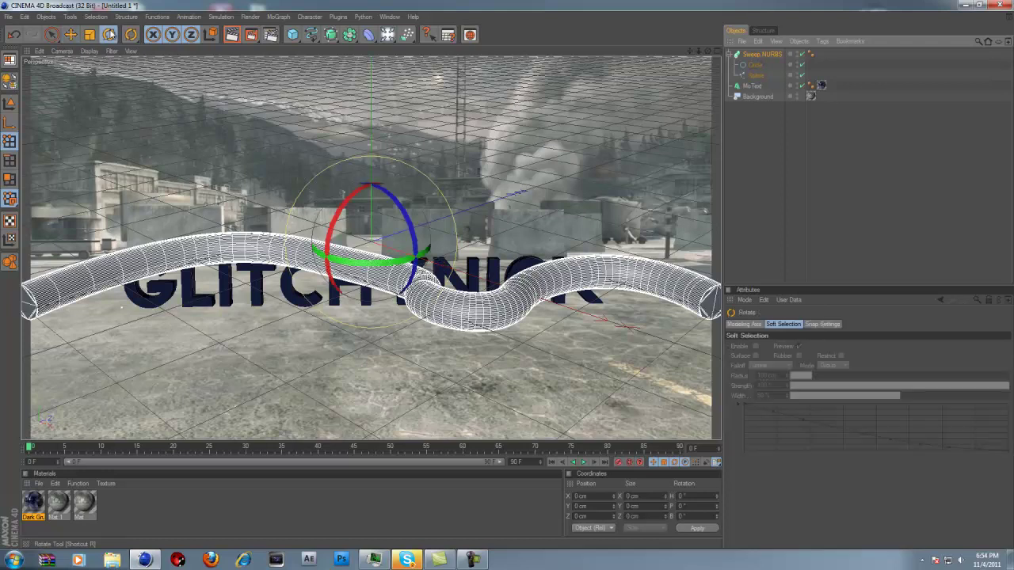
mouse_move(401, 214)
mouse_down()
mouse_move(411, 222)
mouse_move(397, 208)
mouse_up()
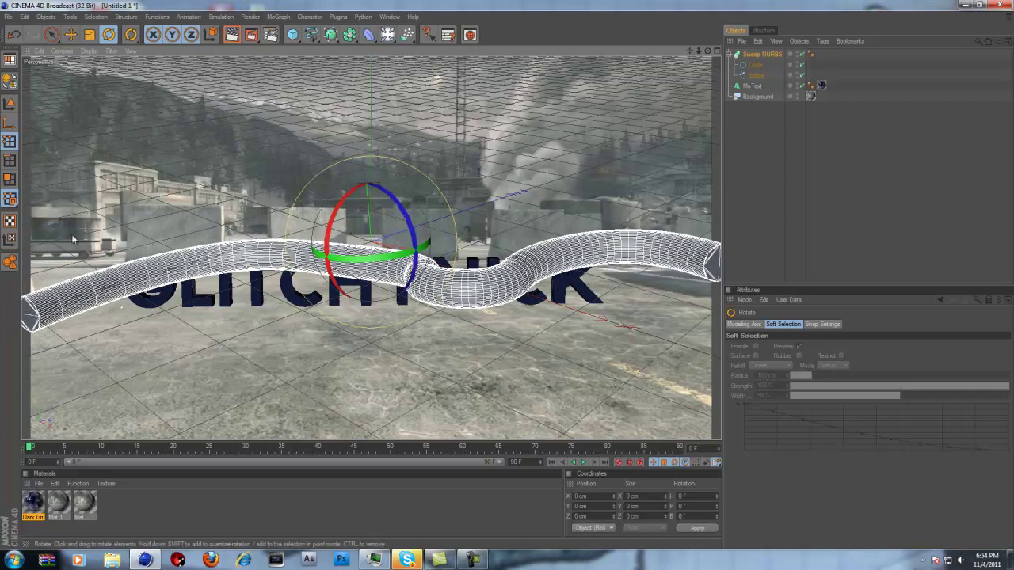
click(717, 51)
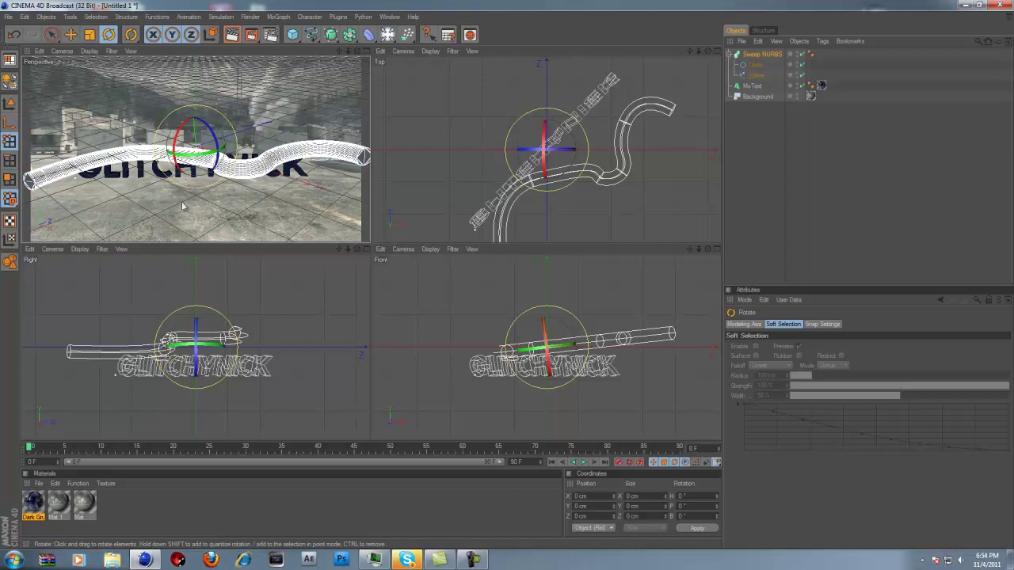
middle_click(250, 160)
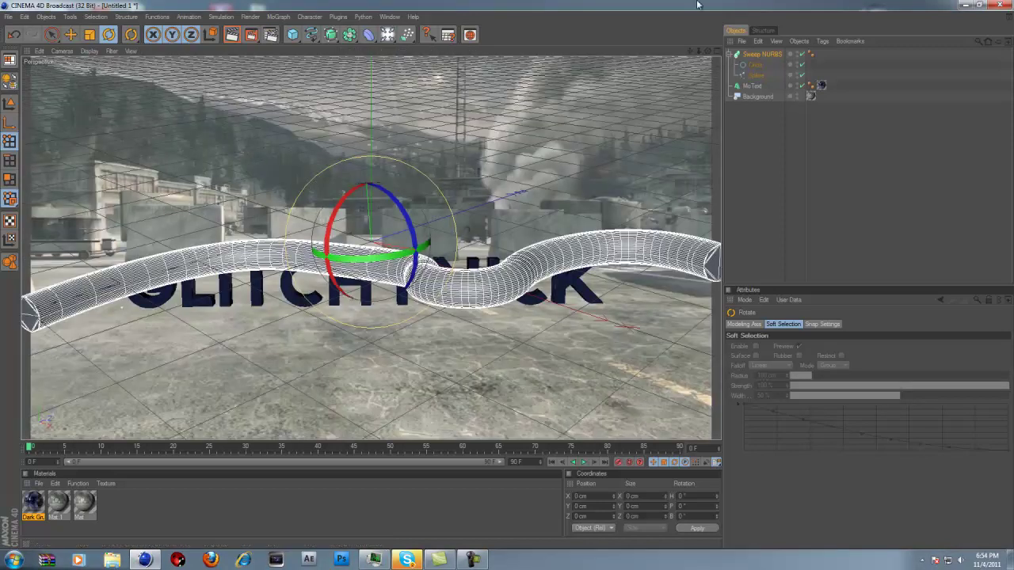
key(e)
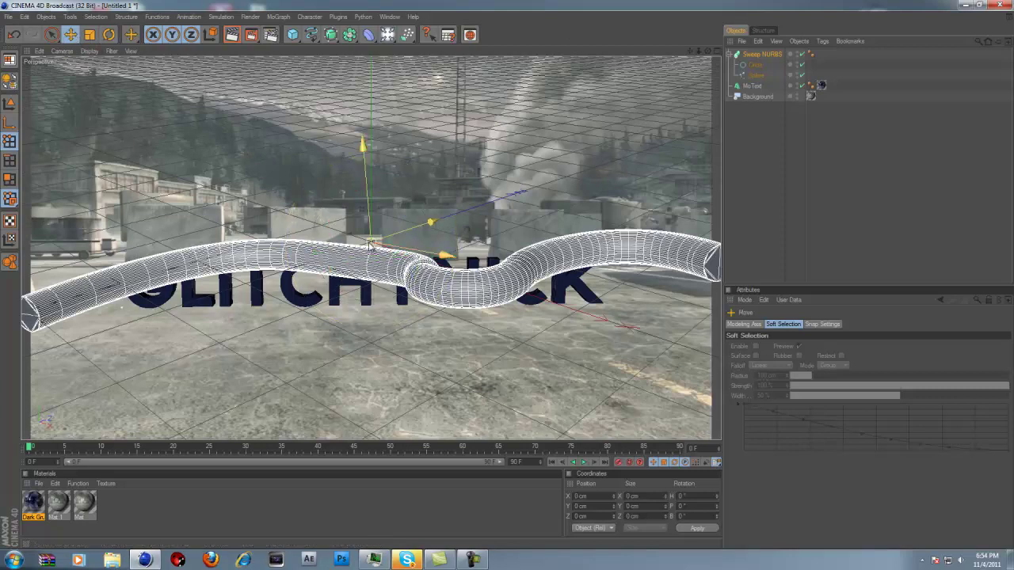
click(439, 560)
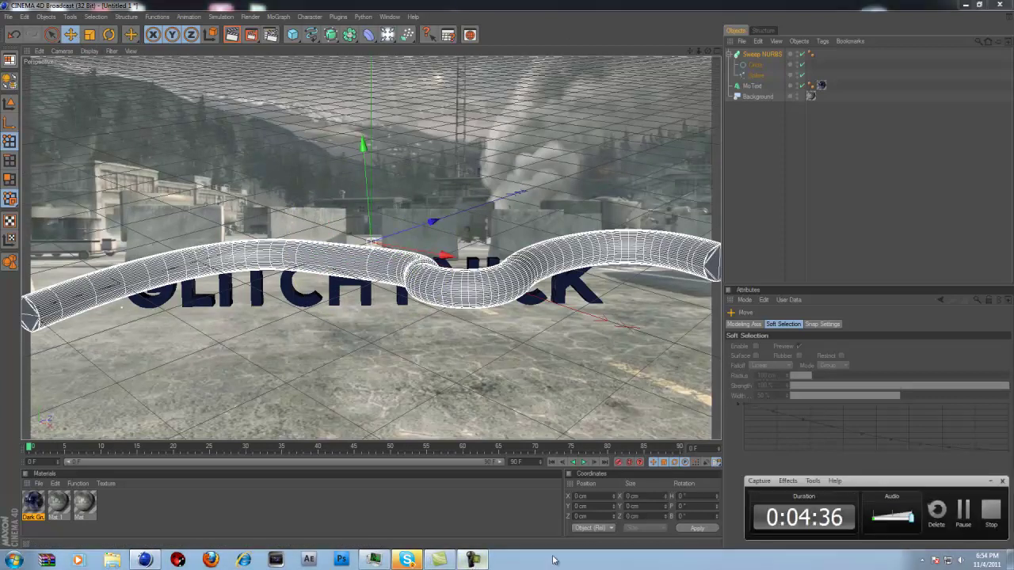
click(964, 515)
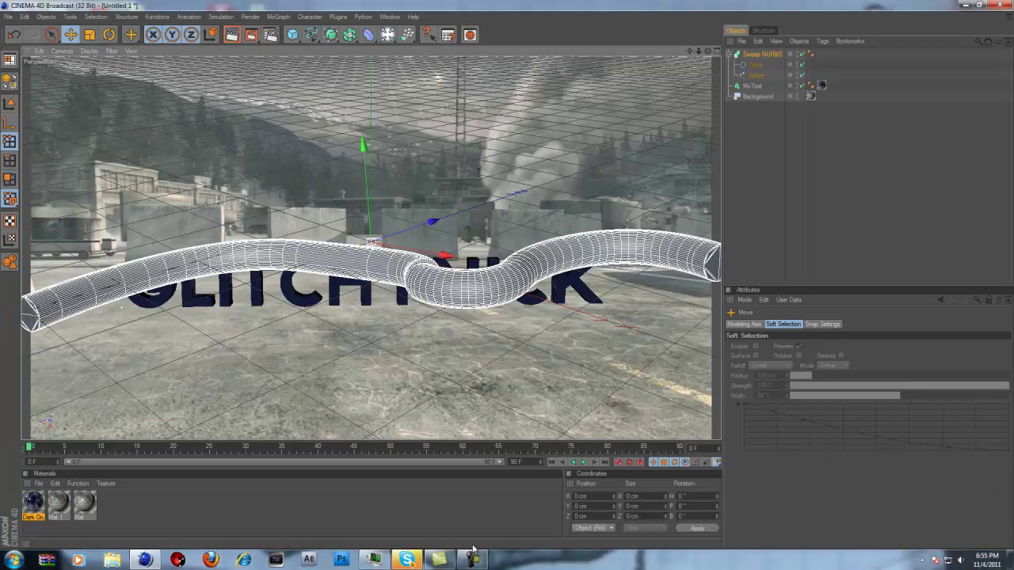
click(472, 547)
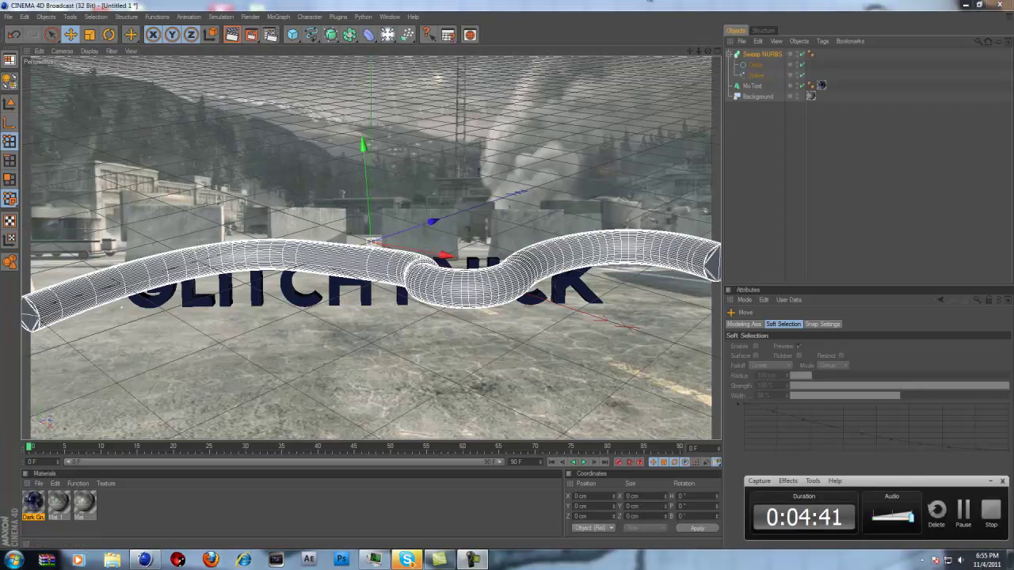
click(551, 4)
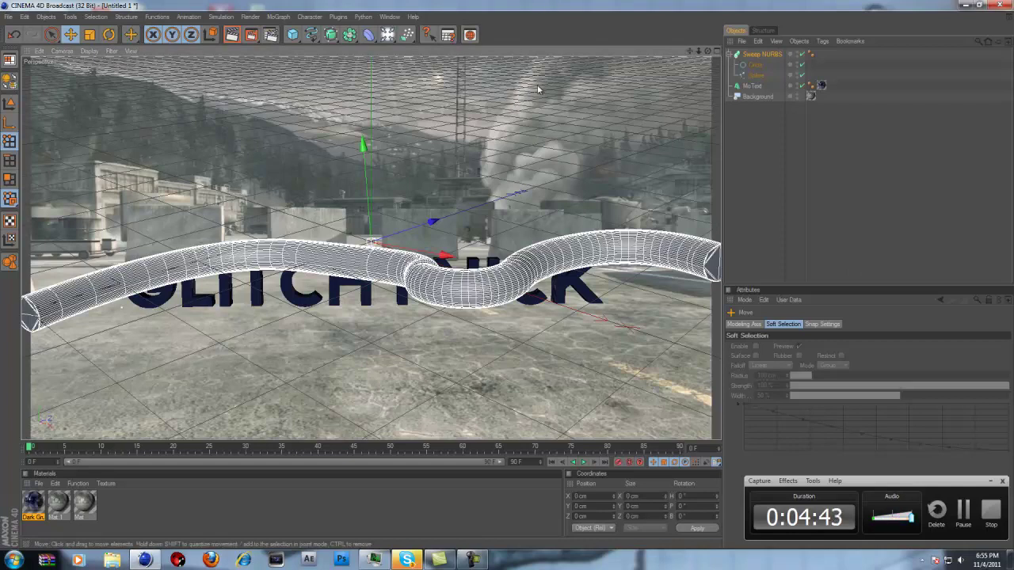
Step: Rotate the Sweep NURBS forward so the tube's curves stand upright as tall waves in front of the text
click(759, 58)
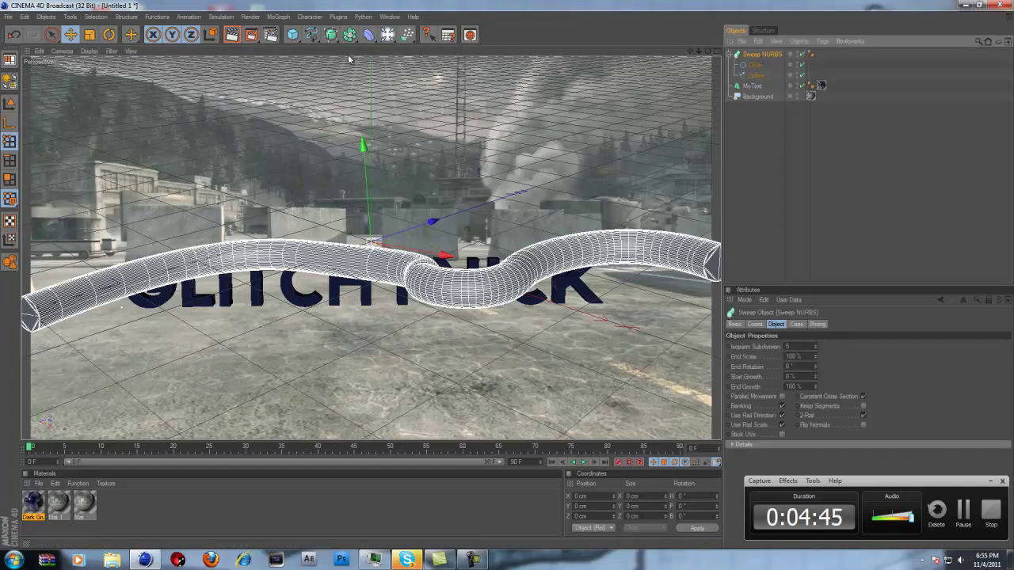
key(r)
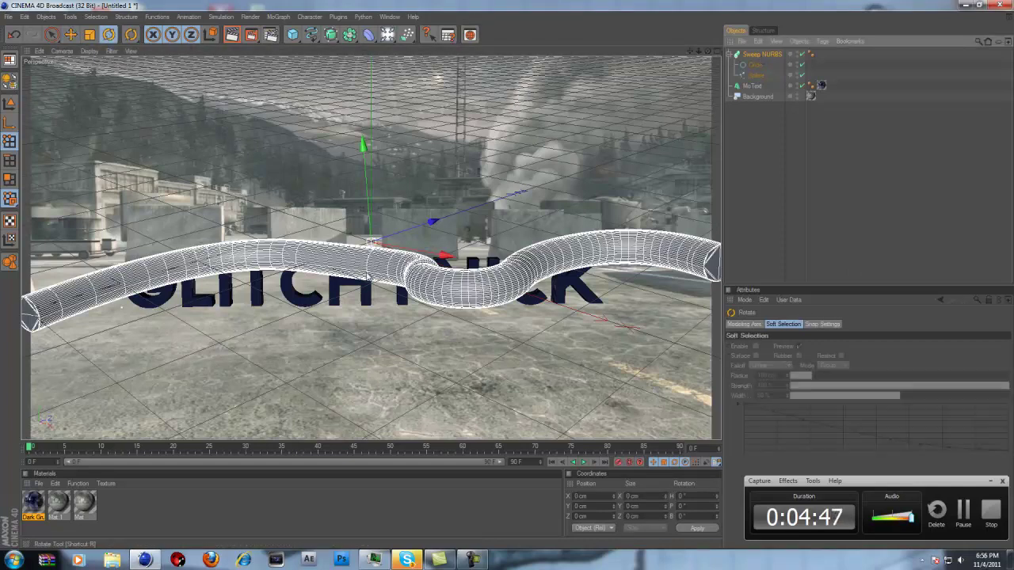
drag(329, 238, 327, 256)
key(ctrl+z)
drag(392, 220, 402, 241)
key(ctrl+z)
drag(330, 238, 394, 211)
key(ctrl+z)
key(ctrl+z)
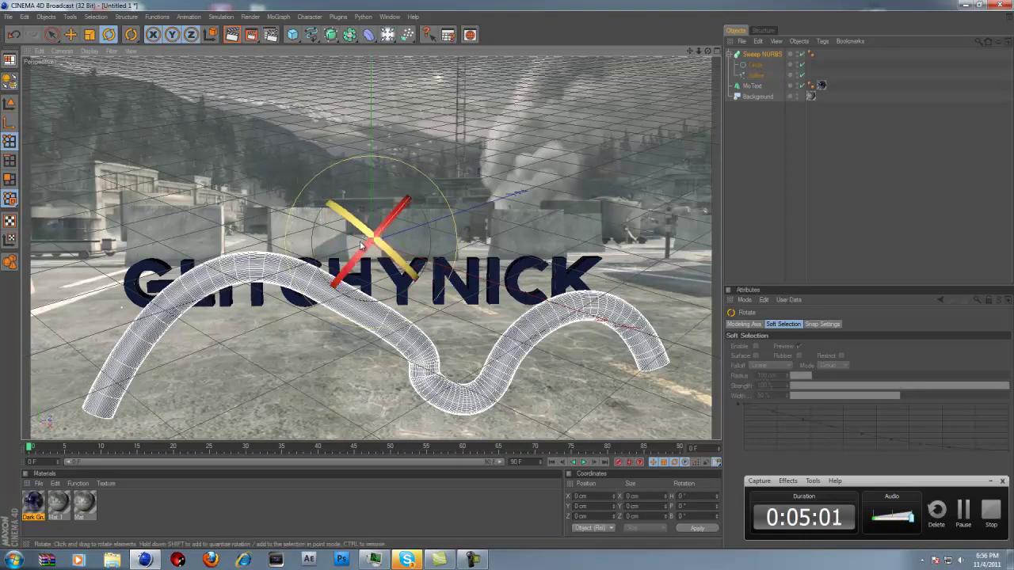
mouse_move(376, 237)
mouse_down()
mouse_move(357, 252)
mouse_move(373, 256)
mouse_up()
key(ctrl+z)
key(ctrl+z)
Step: Move the Sweep NURBS up so the tube winds across the GLITCHYNICK letters, and select its Circle profile
key(e)
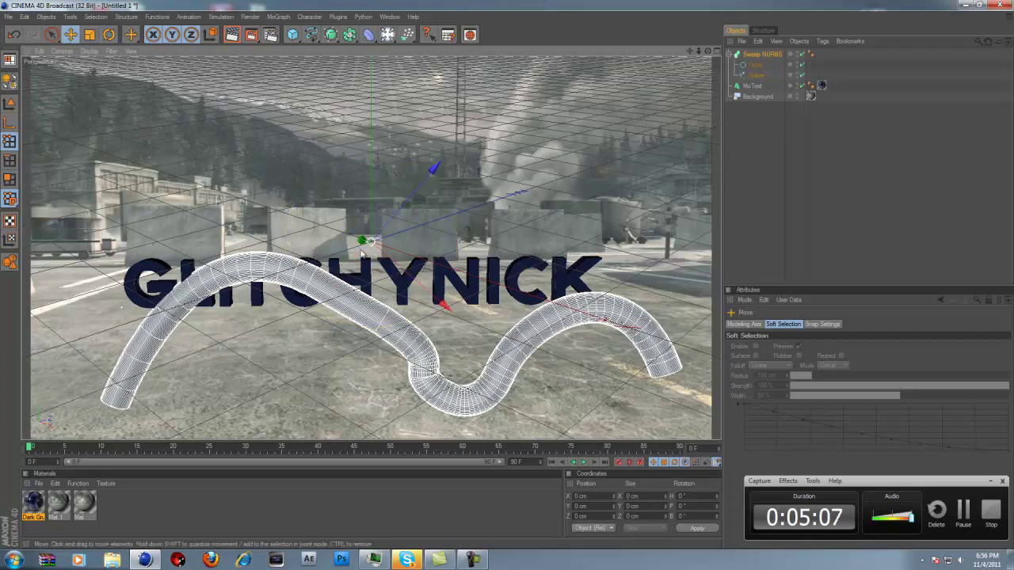
drag(370, 243, 335, 190)
drag(508, 276, 509, 276)
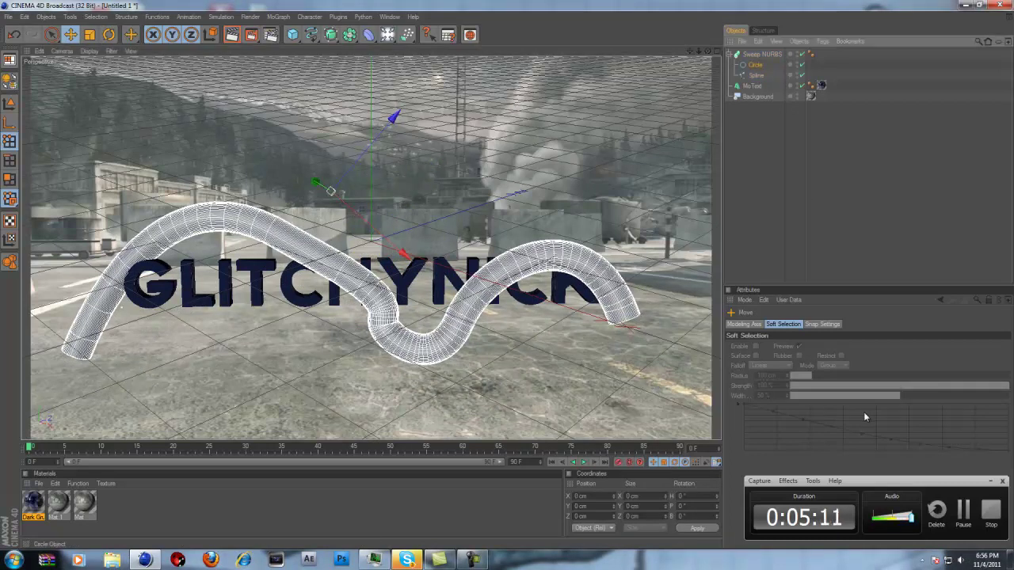
Step: Set the radius of the sweep's Circle profile to 15 cm, and reduce it further to 10 cm
click(754, 65)
drag(805, 366, 680, 347)
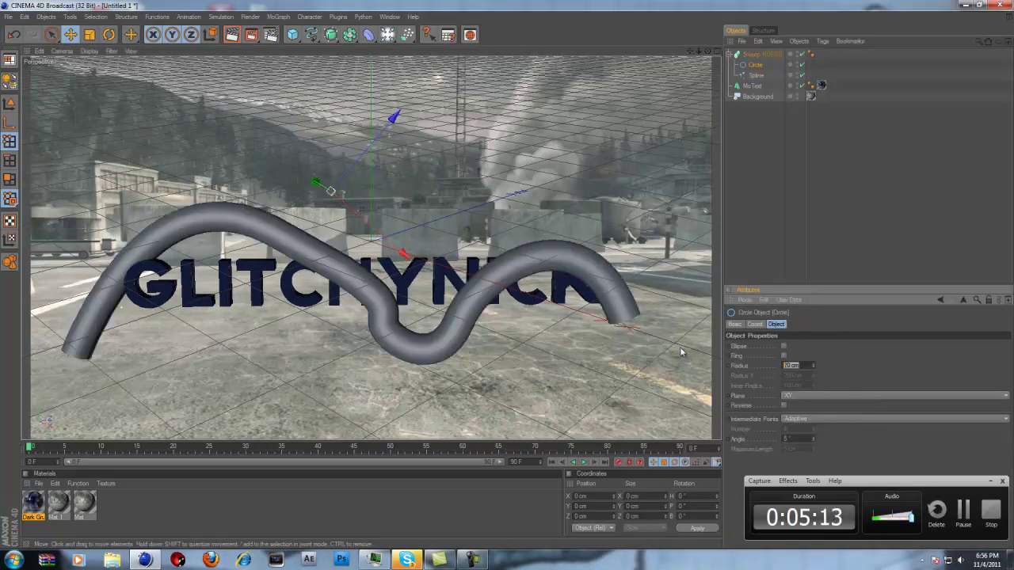
text(15)
key(Return)
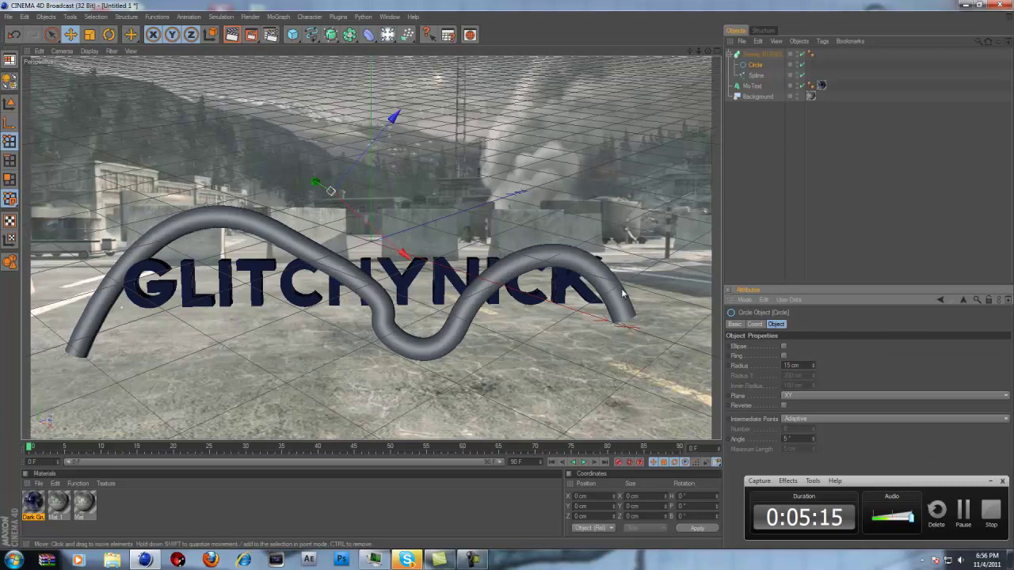
double_click(806, 365)
text(10)
key(Return)
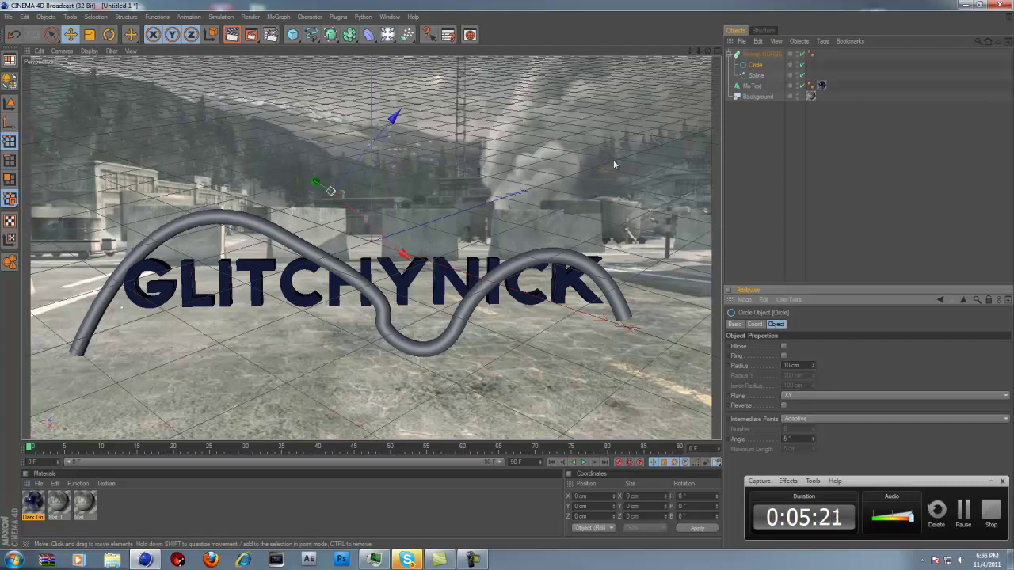
Step: Try the B-Spline type on the sweep's path spline, and return it to Bezier
click(756, 75)
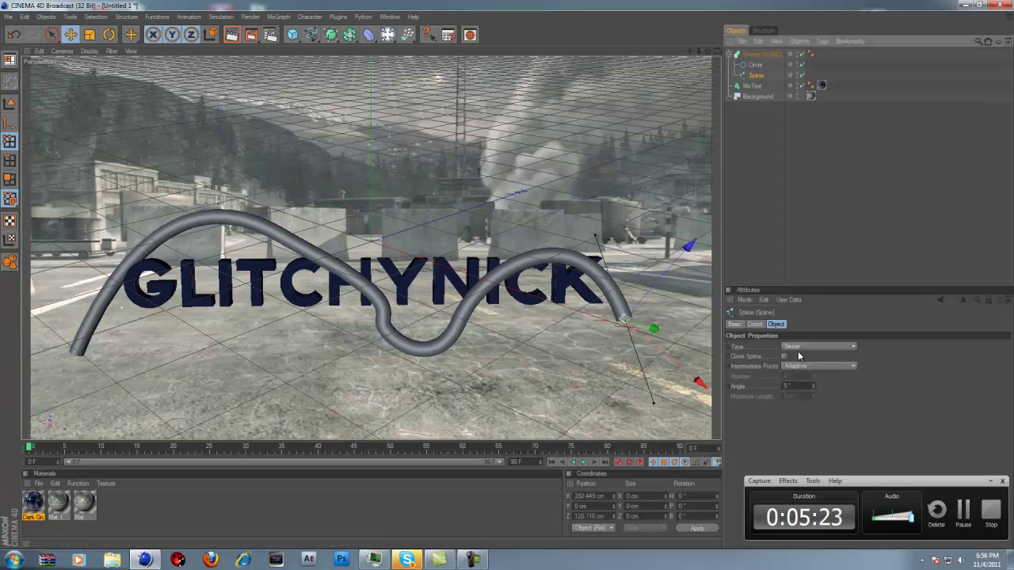
click(798, 348)
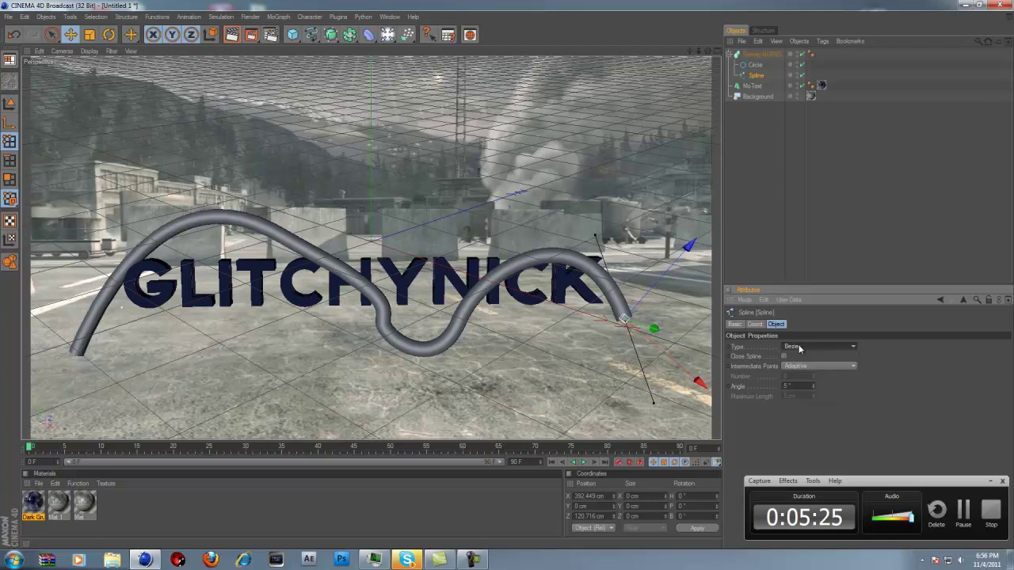
click(799, 386)
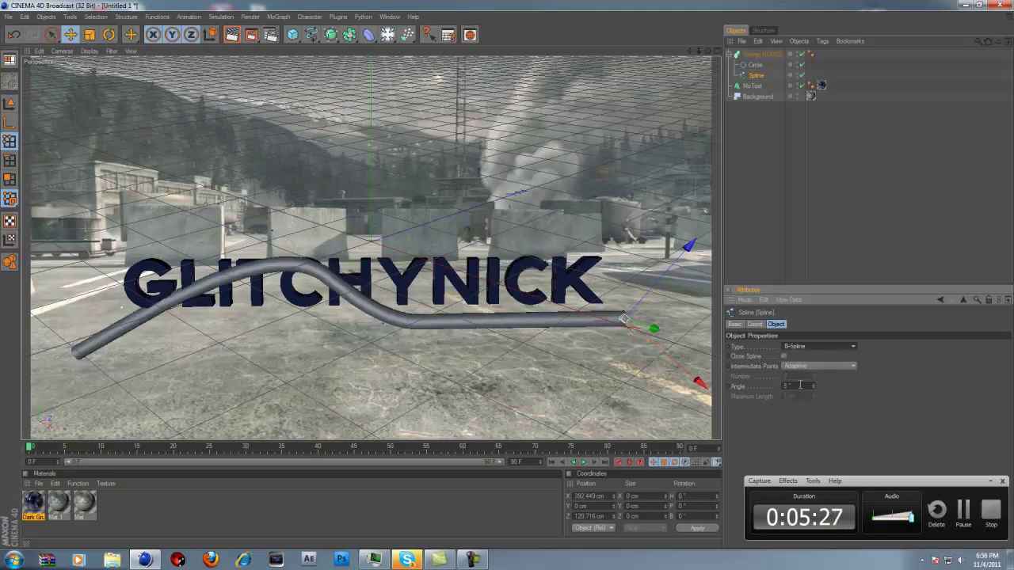
click(798, 347)
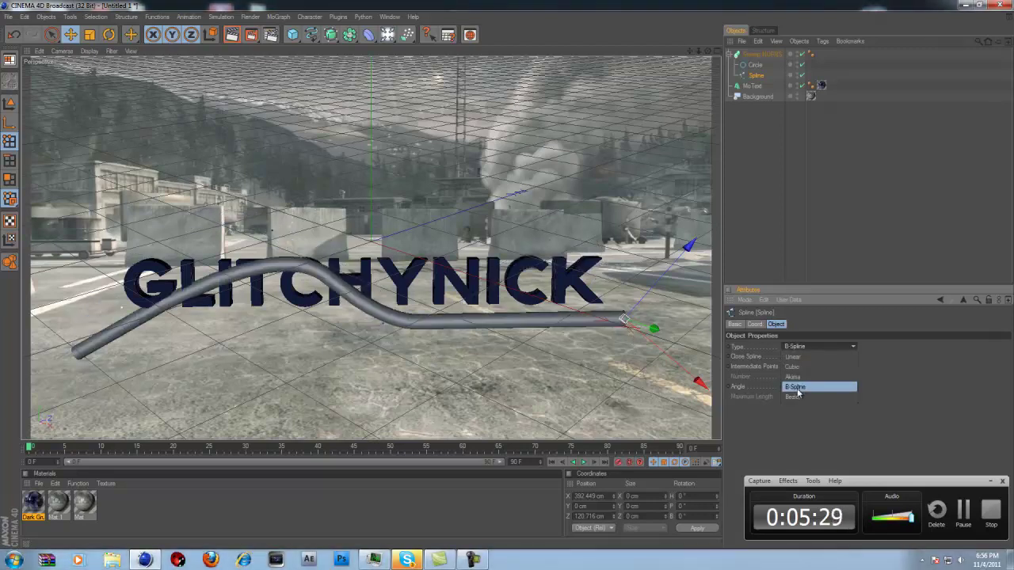
click(798, 396)
Step: Try Uniform and Natural intermediate points on the path spline, and return them to Adaptive
click(809, 366)
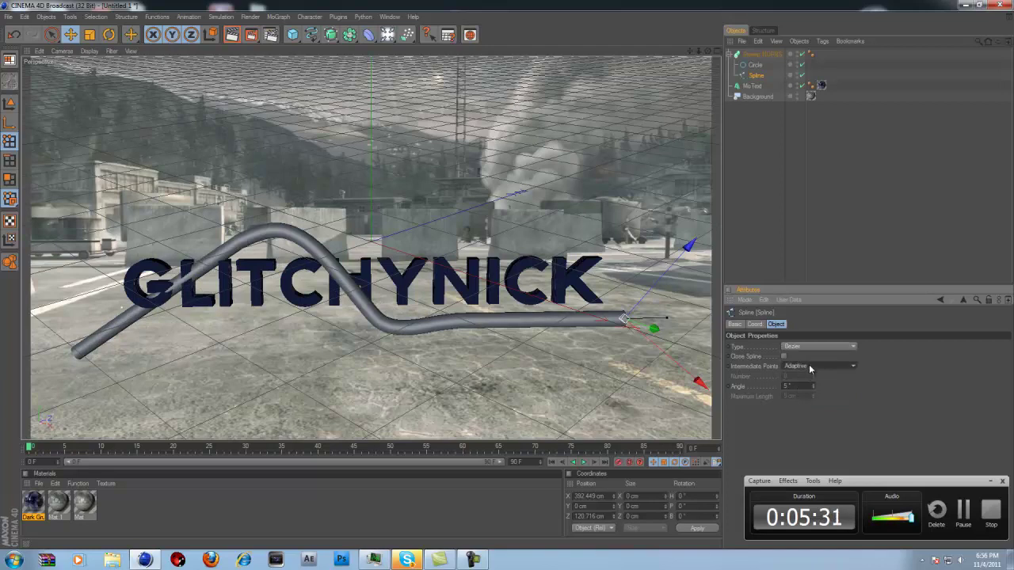
click(805, 397)
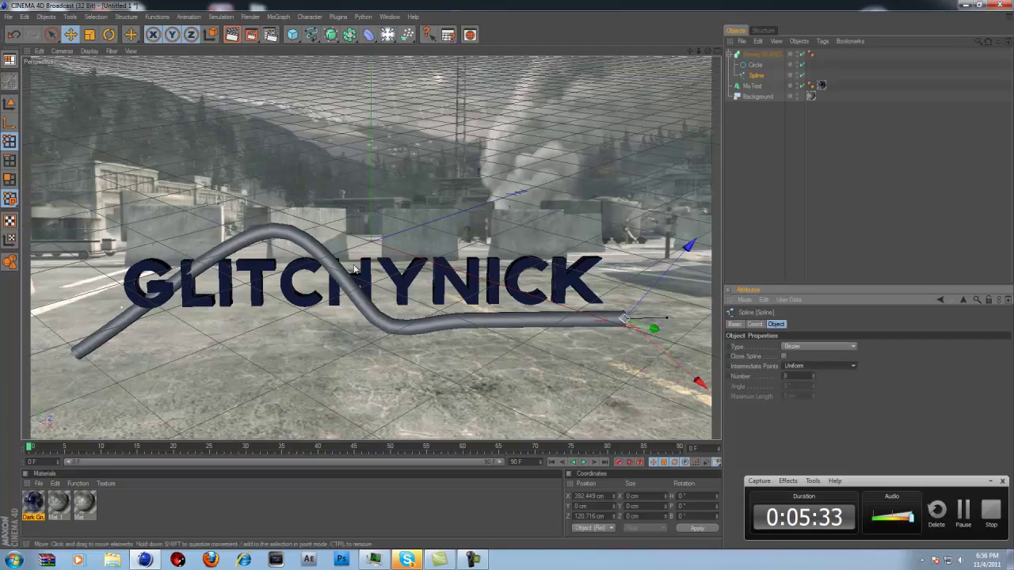
click(796, 366)
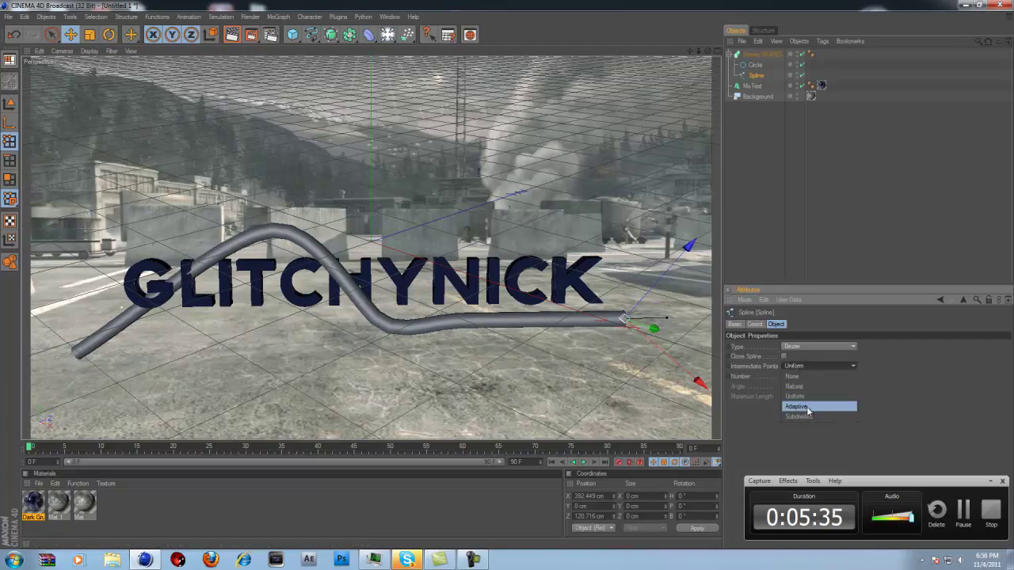
click(807, 409)
click(799, 369)
click(796, 386)
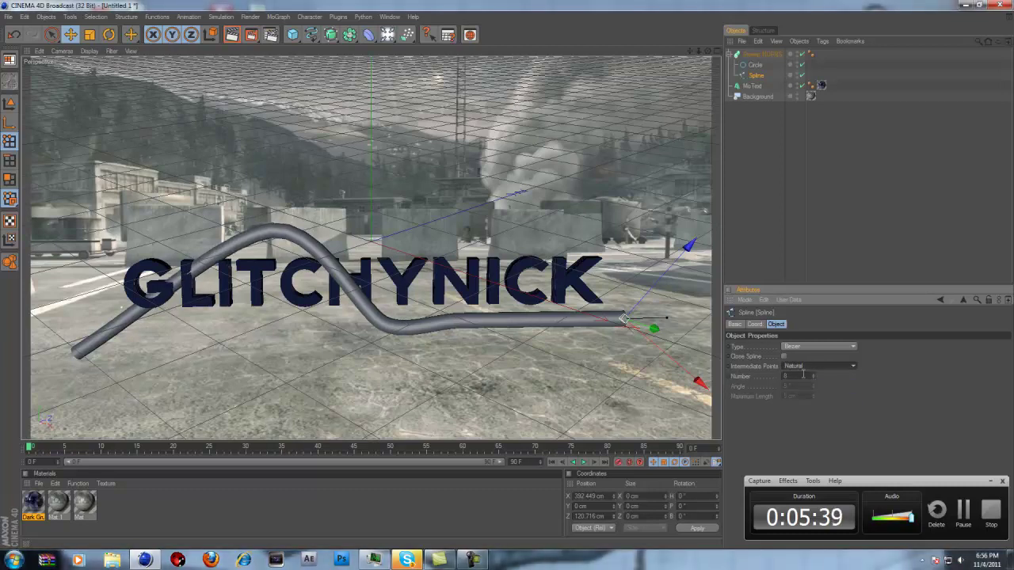
click(807, 365)
click(804, 415)
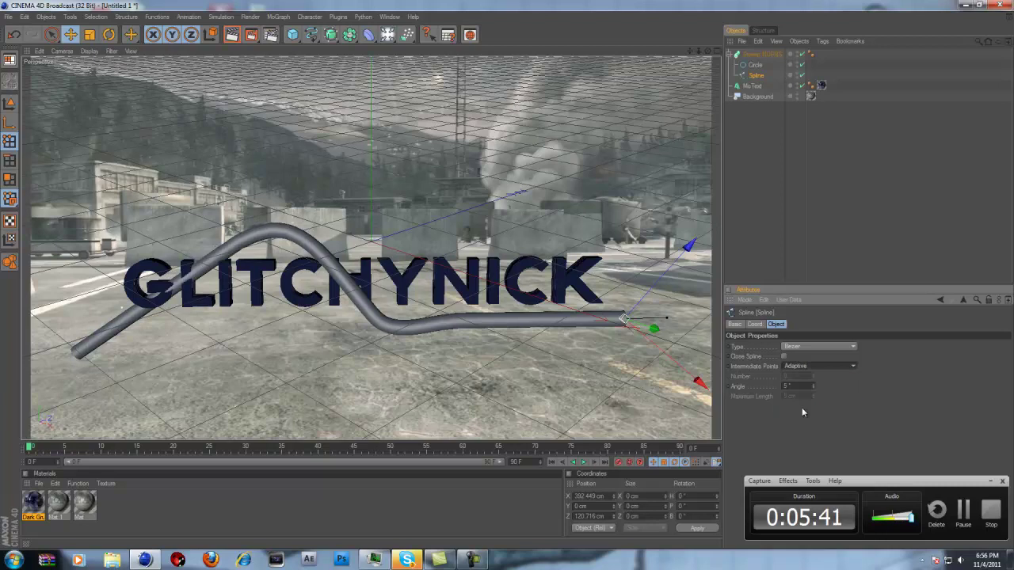
Step: Compare the None, Natural, Uniform, Adaptive and Subdivided intermediate points on the path spline, and settle on Natural
click(803, 366)
click(799, 376)
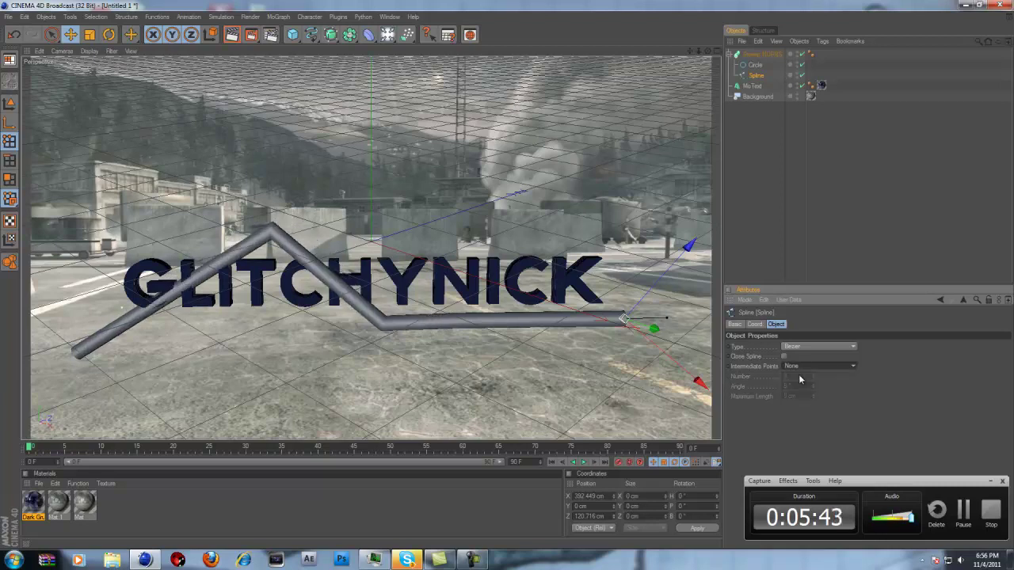
click(804, 365)
click(795, 386)
click(807, 365)
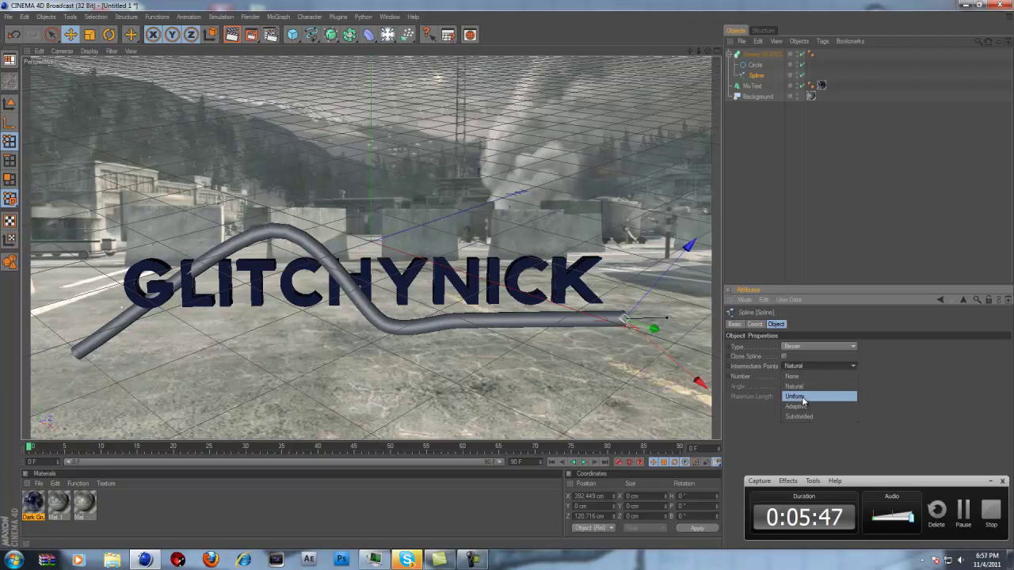
click(802, 397)
click(808, 366)
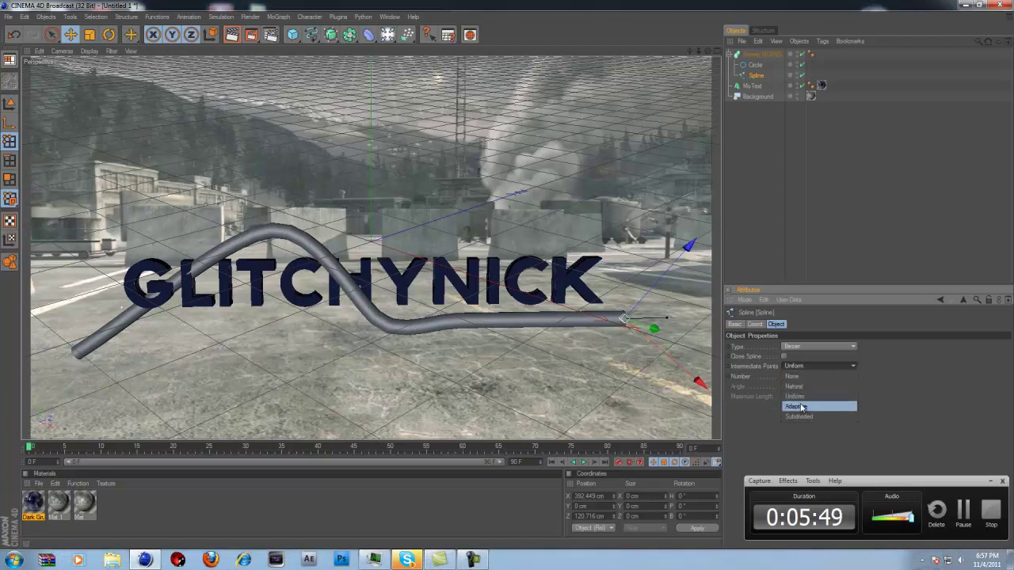
click(796, 407)
click(809, 366)
click(808, 417)
click(808, 366)
click(795, 387)
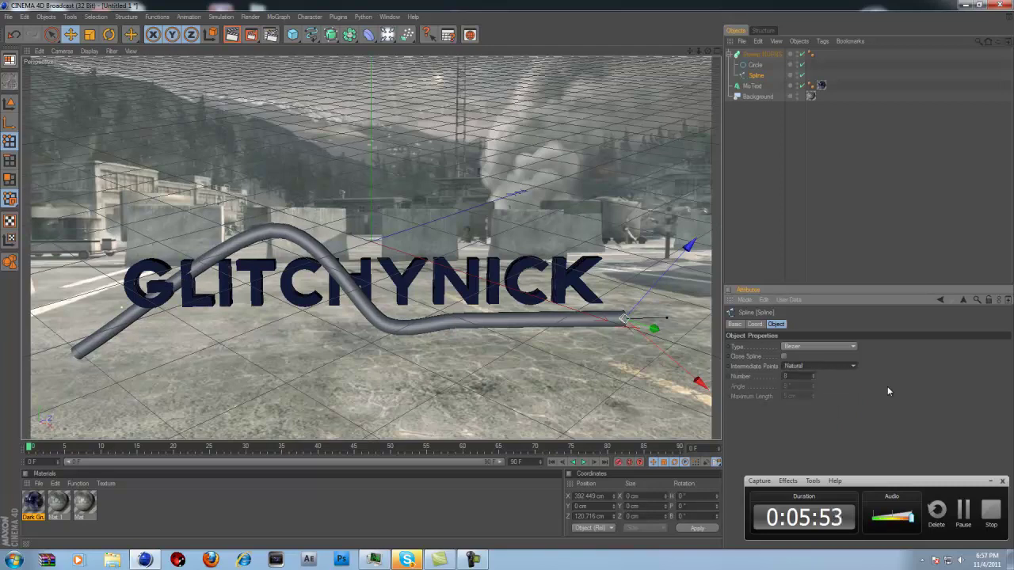
Step: Try the Akima and Linear types on the path spline, and settle on B-Spline
click(837, 346)
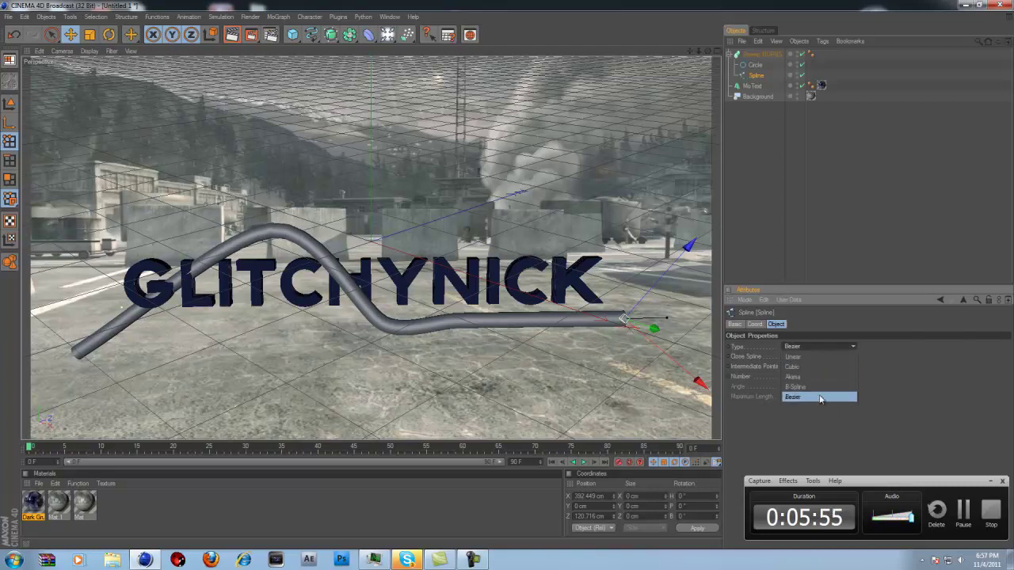
click(810, 376)
click(808, 348)
click(793, 357)
click(809, 349)
click(810, 387)
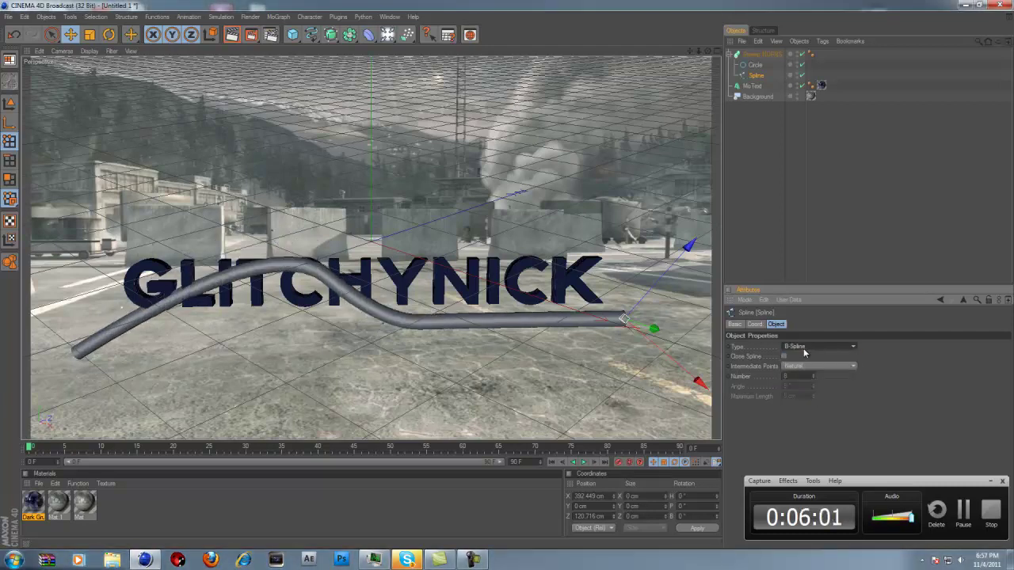
click(803, 348)
click(292, 163)
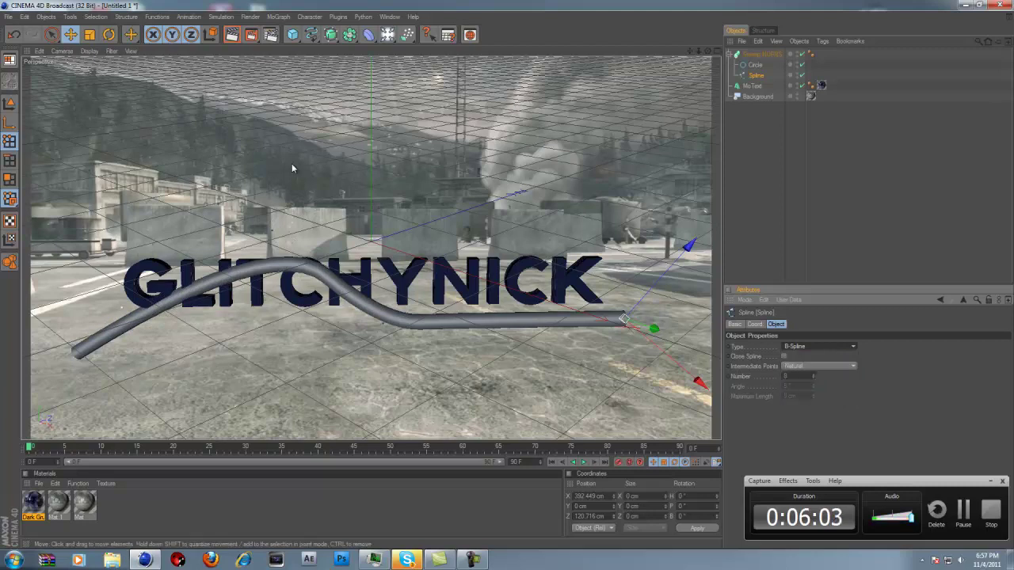
Step: Move the spline's end point out of the frame beyond the K, and shift its middle points toward the NICK letters
click(326, 275)
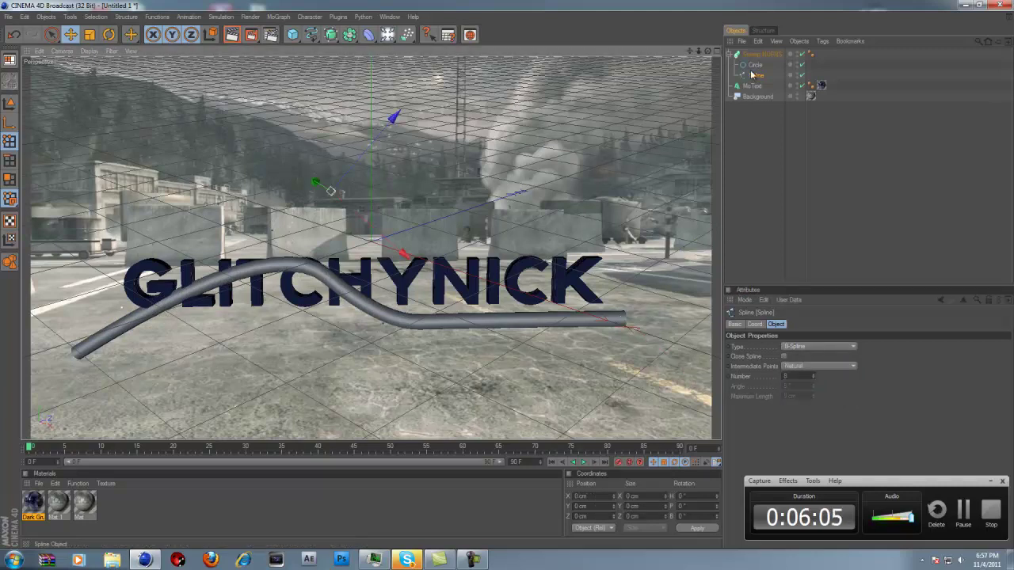
click(624, 323)
double_click(625, 322)
click(602, 345)
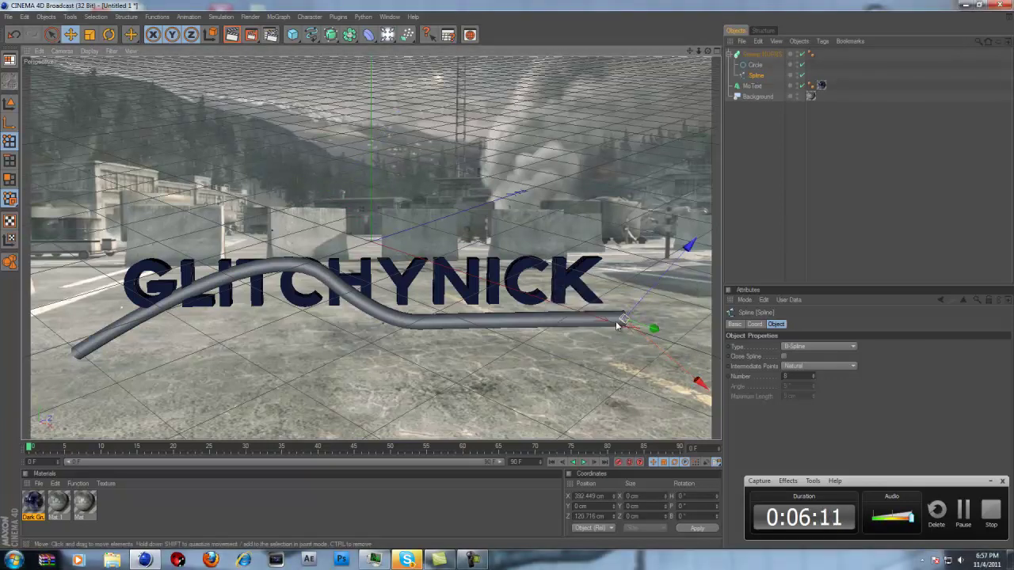
drag(559, 275, 515, 281)
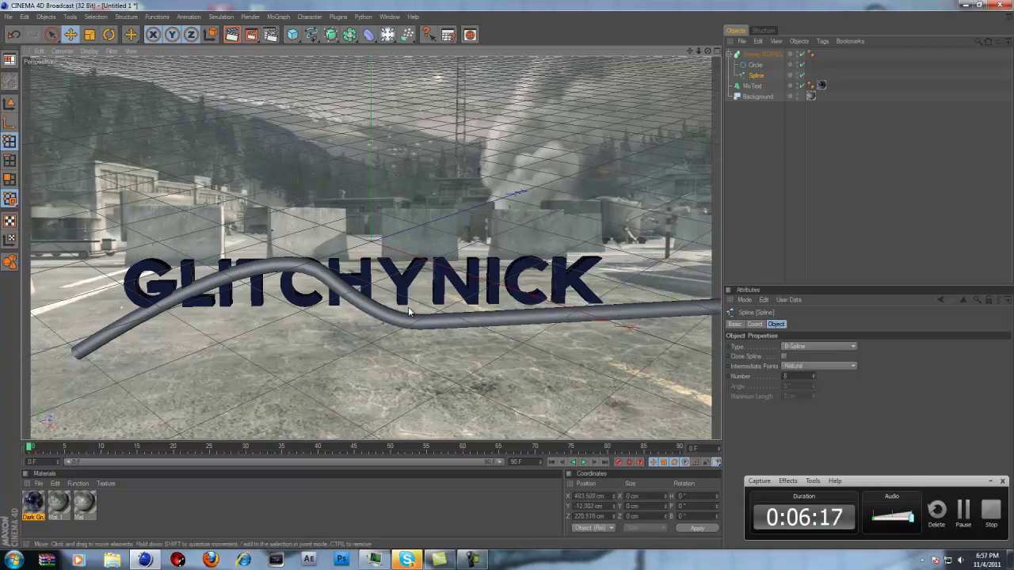
click(381, 328)
drag(509, 276, 507, 276)
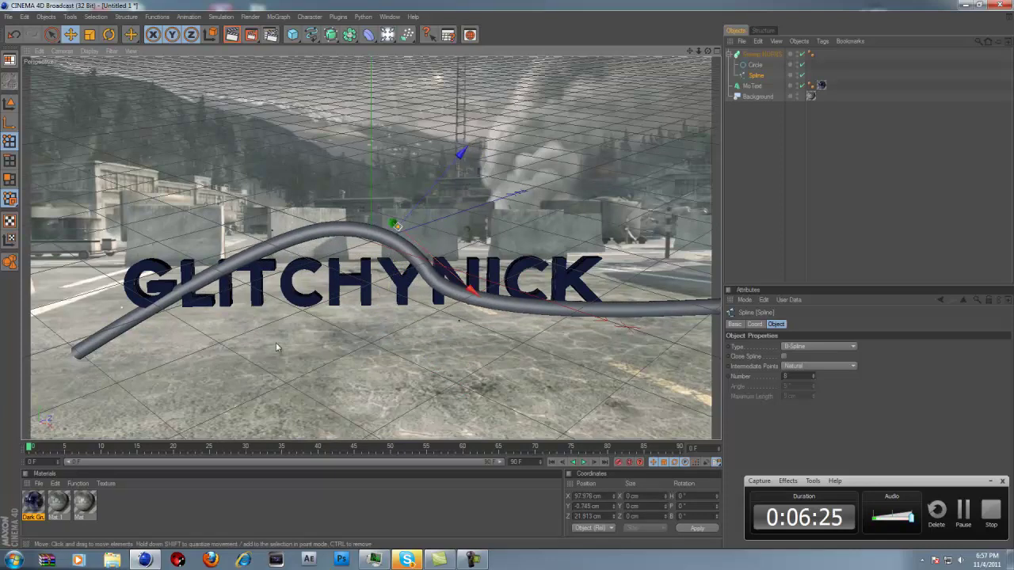
Step: Move the spline's start point out of the frame past the G so the tube enters from outside the picture
click(97, 333)
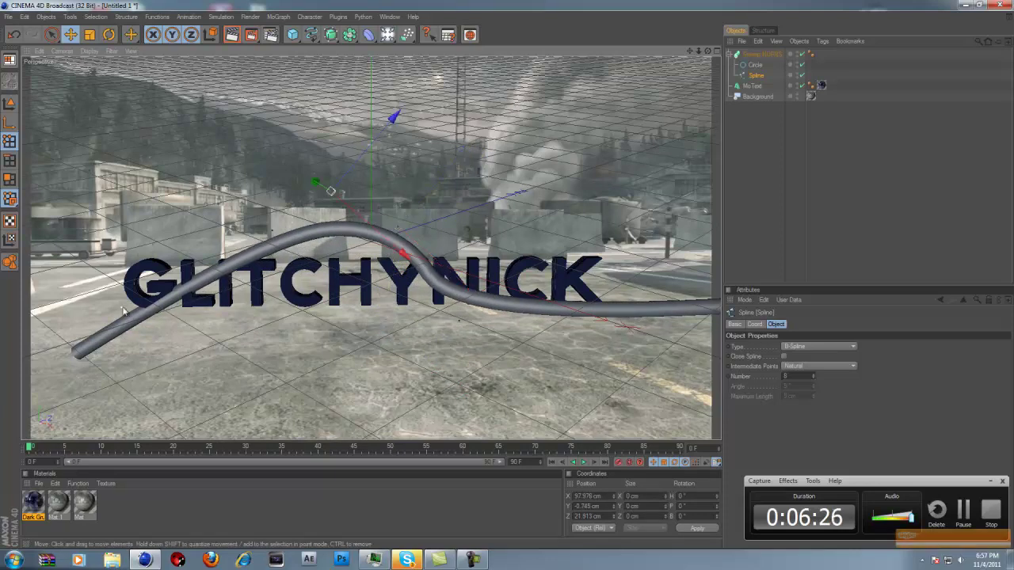
double_click(76, 354)
click(57, 374)
mouse_move(77, 355)
mouse_down()
mouse_move(498, 276)
mouse_move(77, 357)
mouse_up()
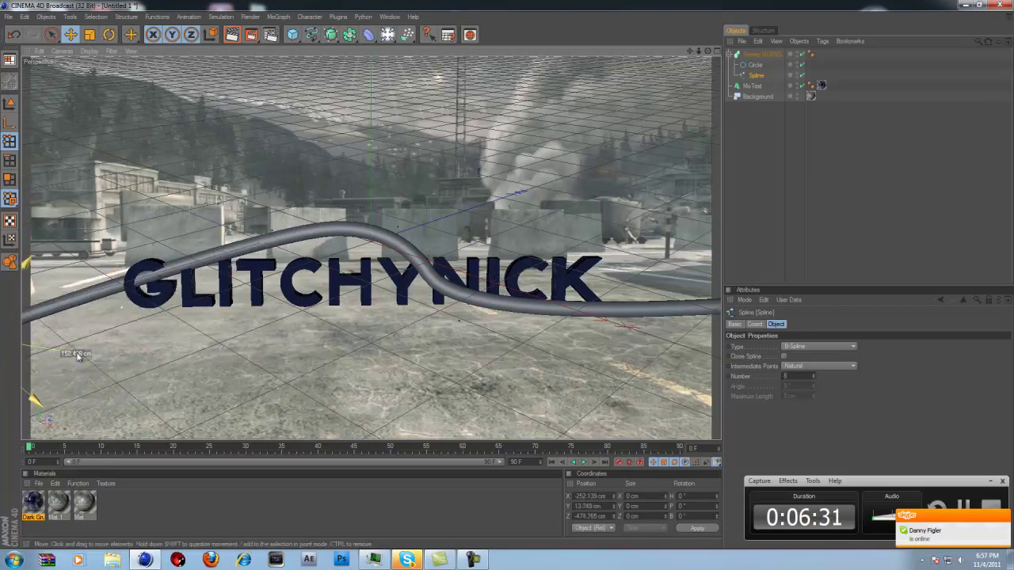
Step: Move the MoText forward so the GLITCHYNICK letters stand in front of the tube, and render the active view
click(760, 54)
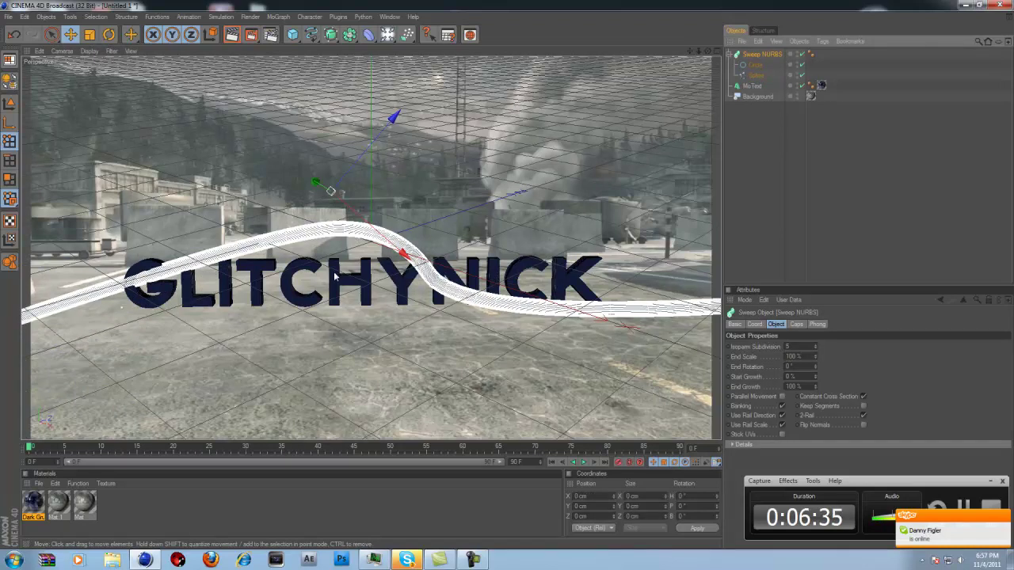
click(753, 85)
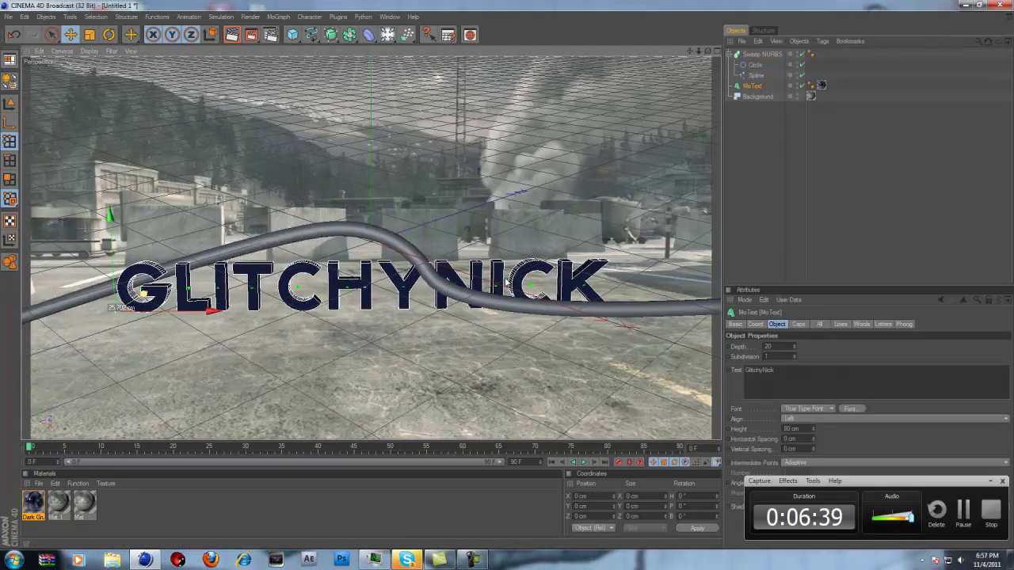
drag(496, 295, 508, 278)
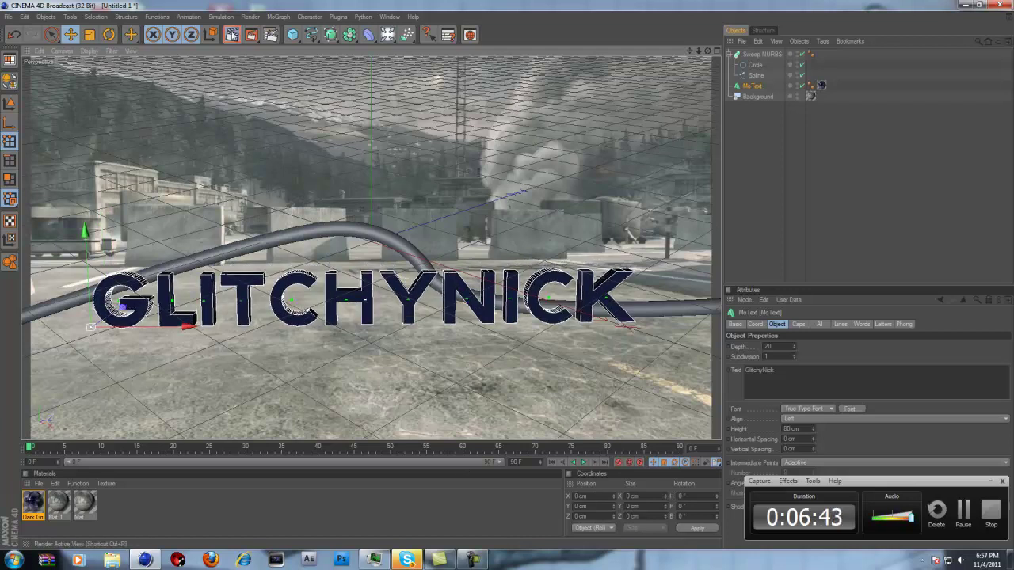
click(231, 35)
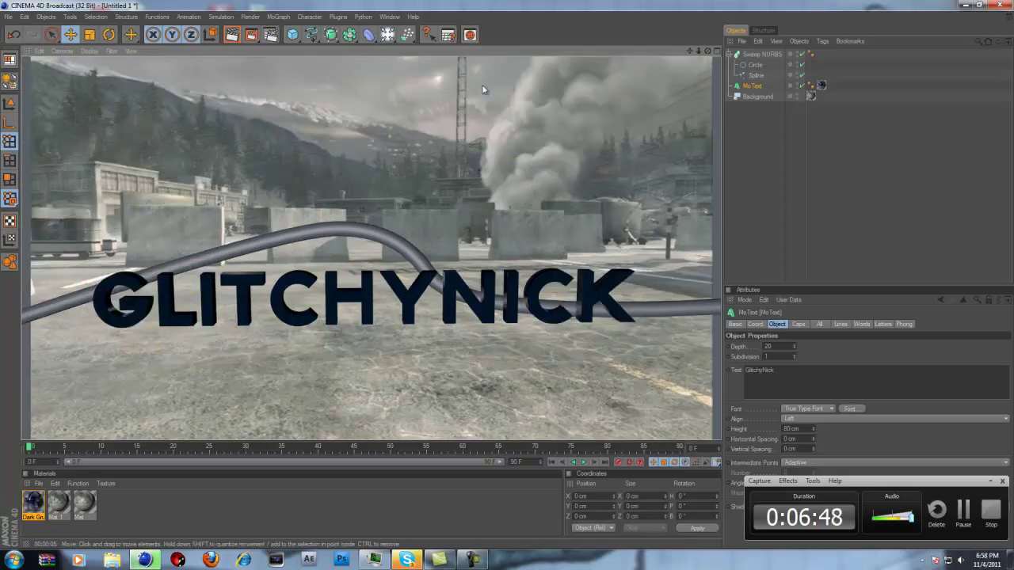
click(771, 162)
Step: Turn on automatic keyframing and set the Sweep NURBS End Growth to 0% at frame 0
click(759, 55)
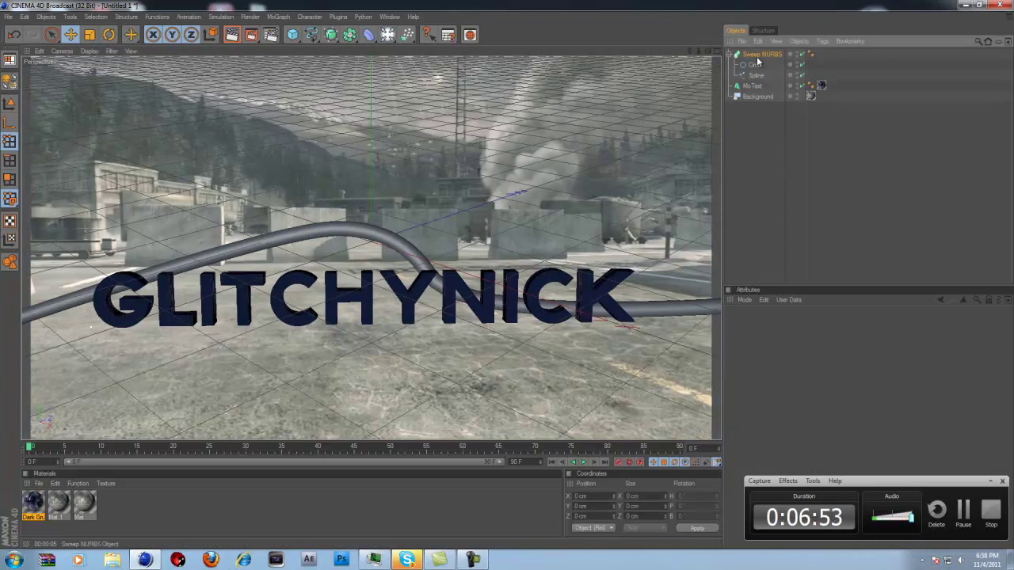
click(755, 126)
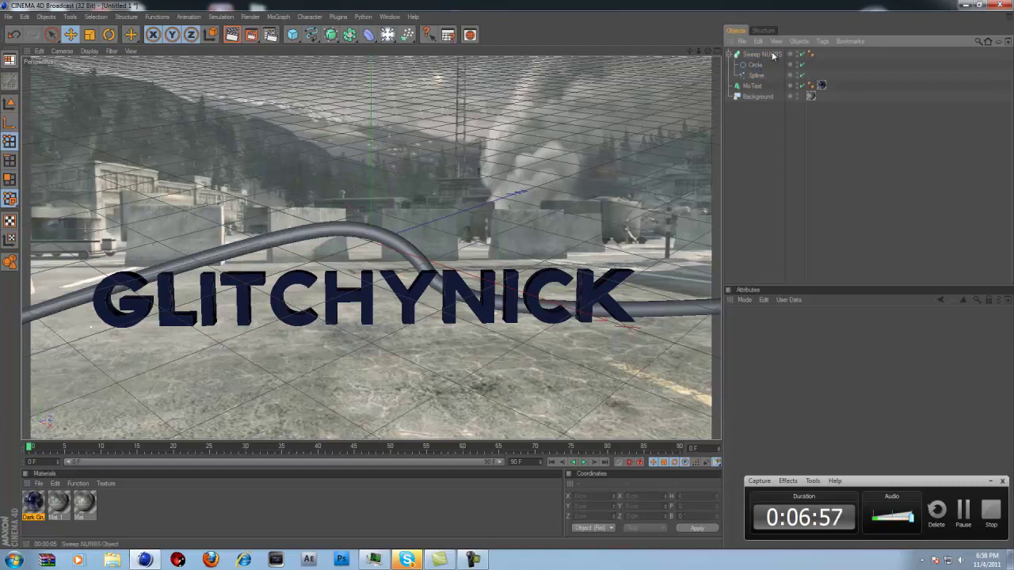
click(772, 54)
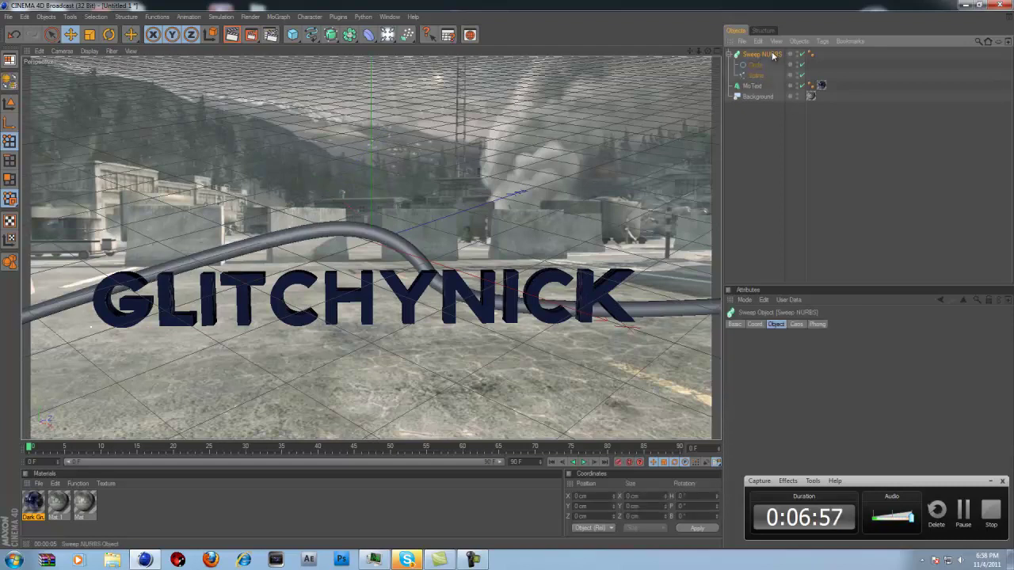
click(630, 463)
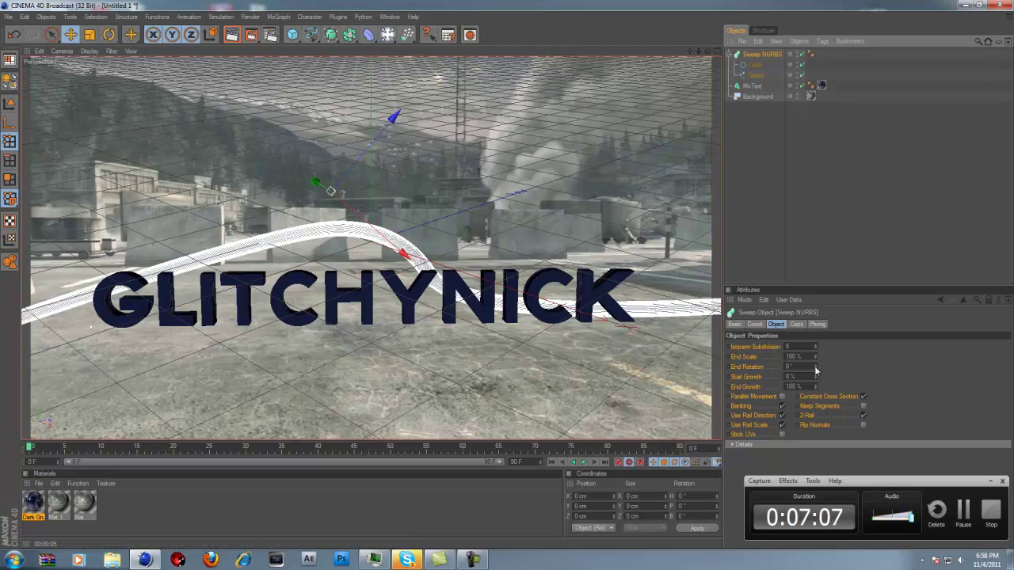
click(735, 388)
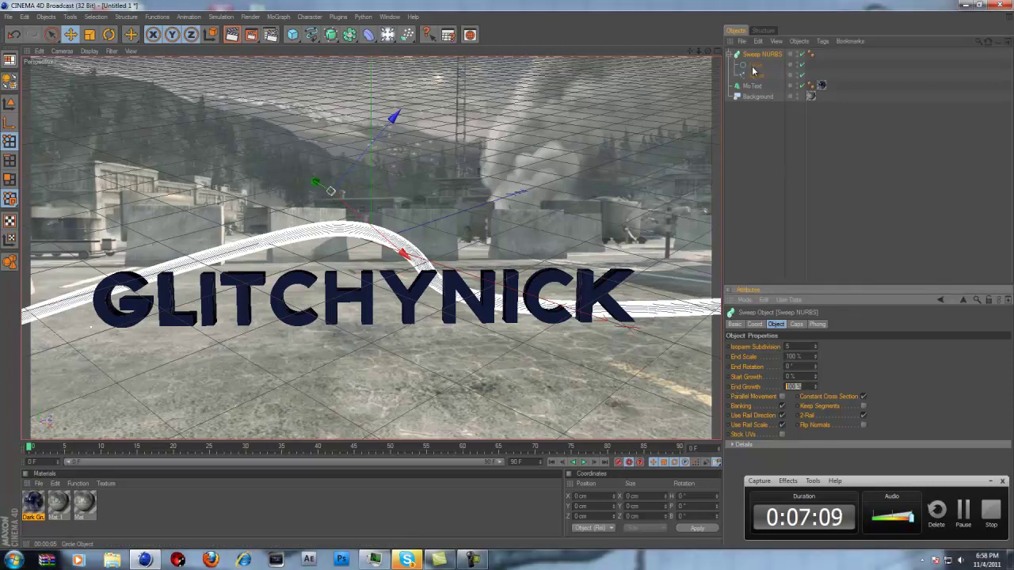
text(0)
key(Return)
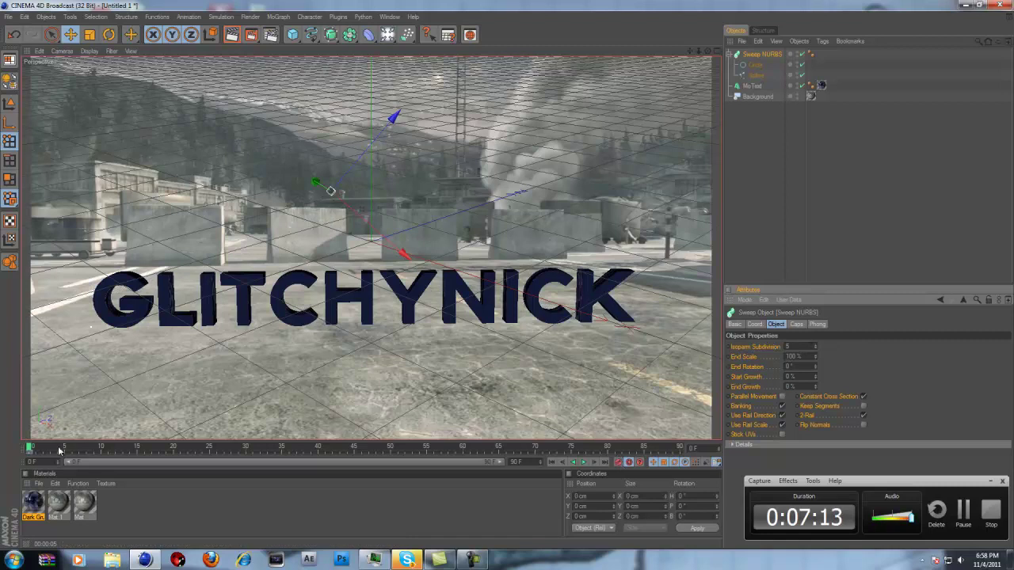
Step: Key the Sweep NURBS End Growth at 100% on frame 90, and return the timeline to frame 0
drag(30, 448, 684, 433)
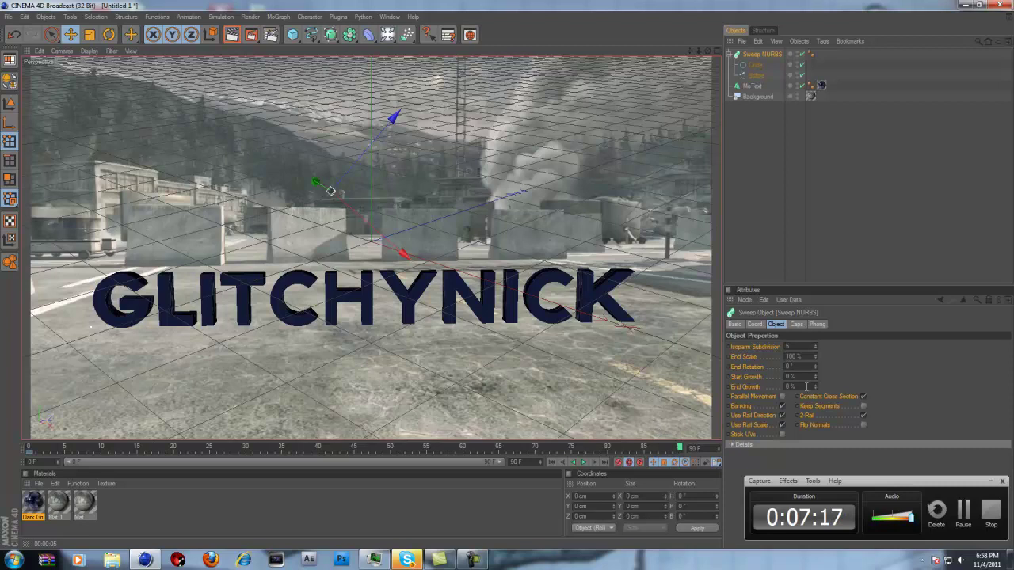
drag(806, 386, 681, 397)
text(100)
key(Return)
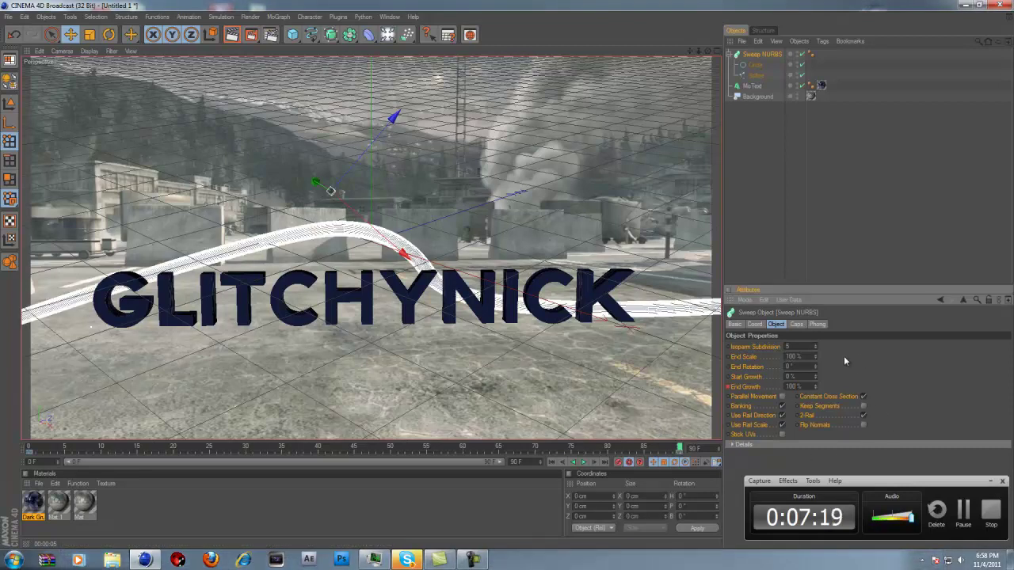
drag(680, 447, 1, 340)
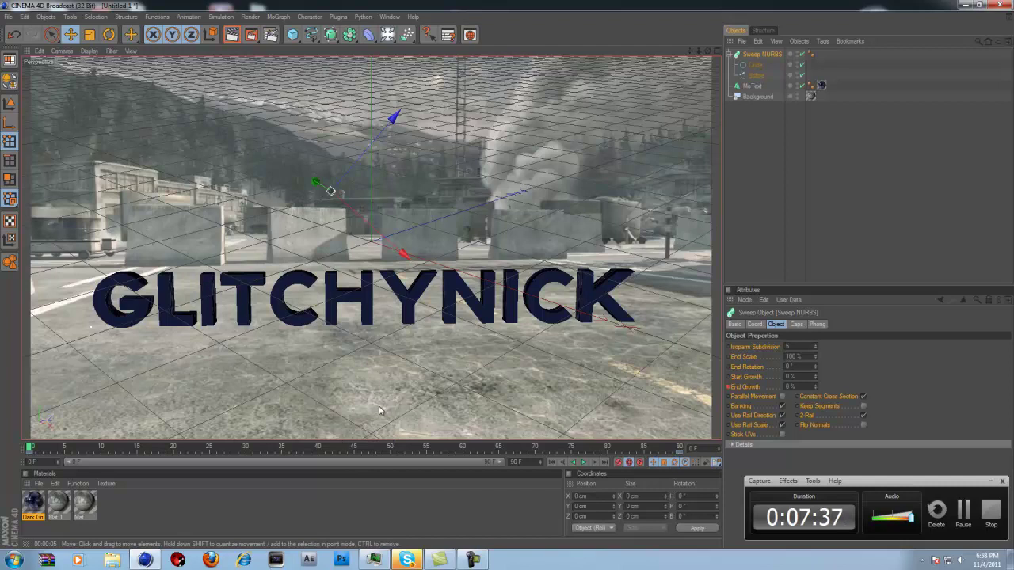
click(965, 511)
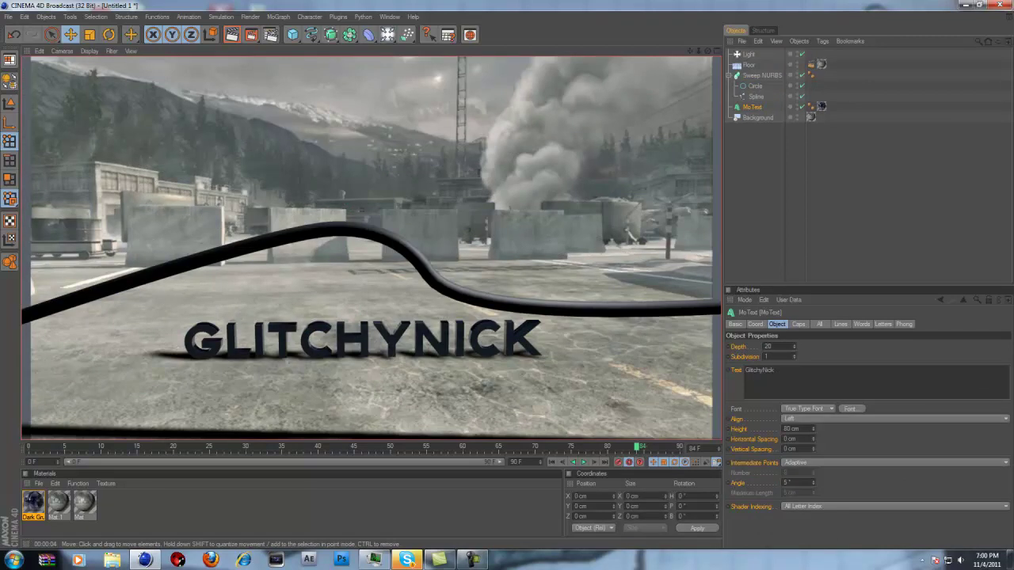
Step: Load the Chrome material preset from the Cenz2kMaterialPack into the scene's materials
click(762, 31)
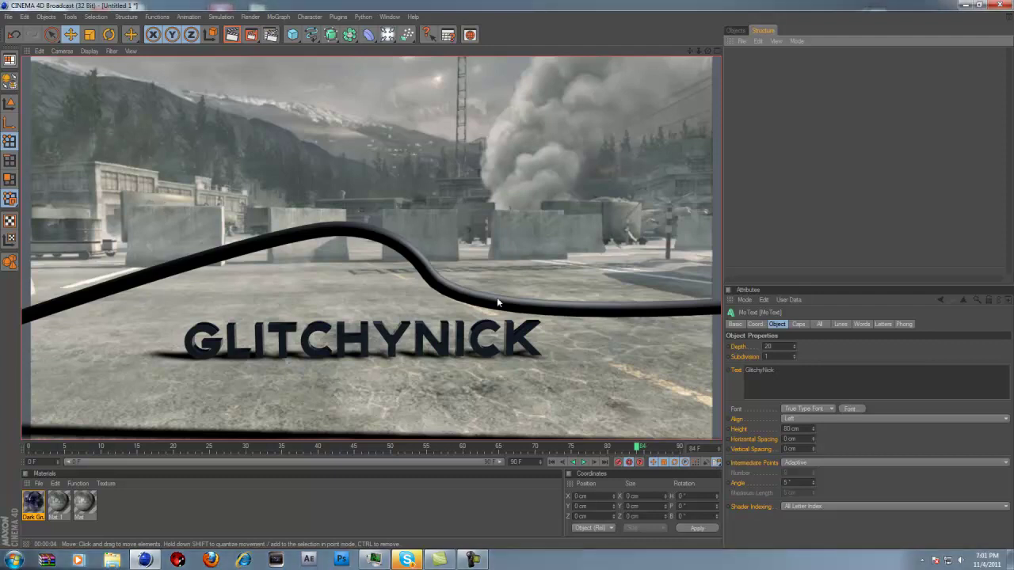
click(39, 484)
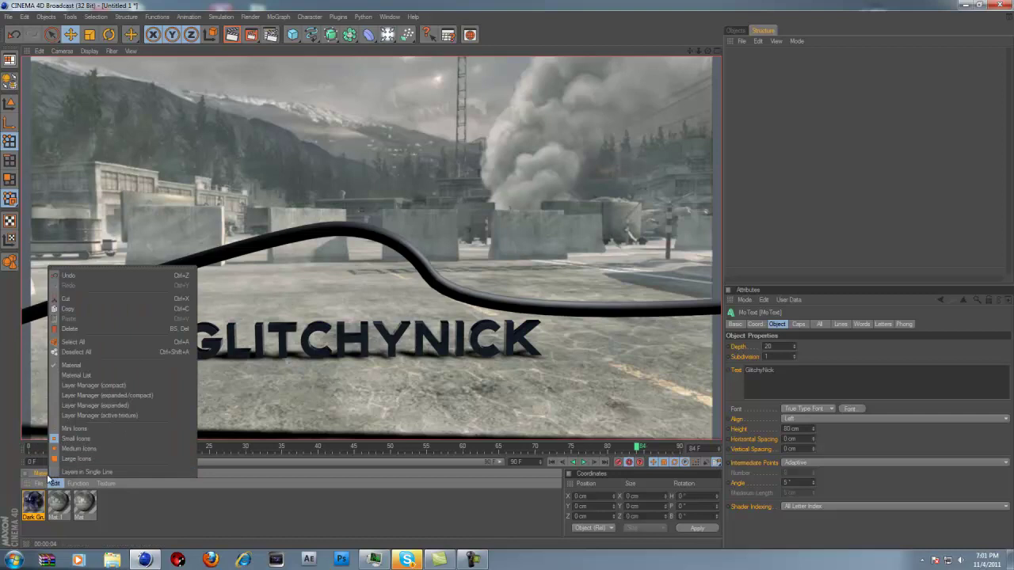
mouse_move(110, 447)
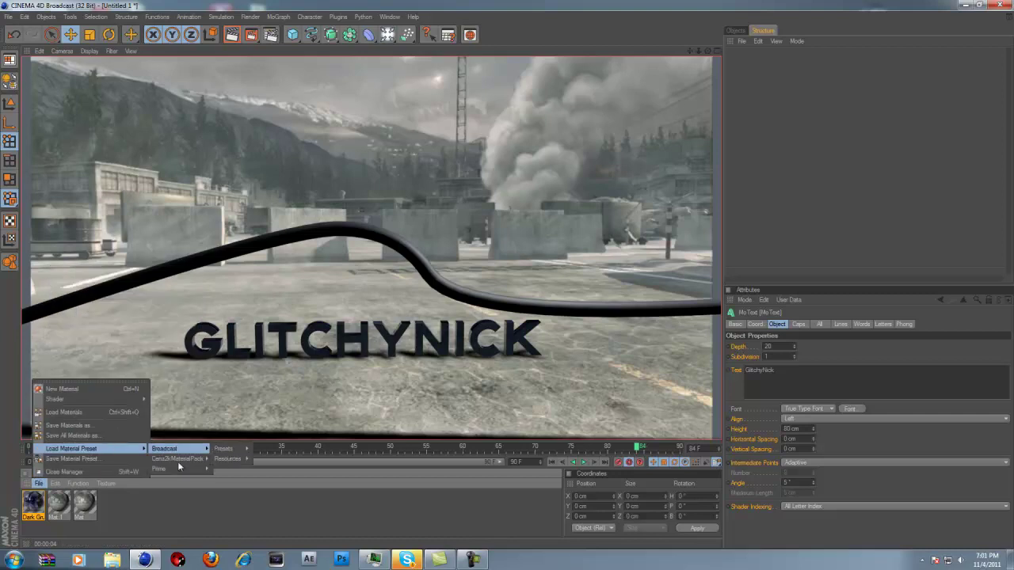
mouse_move(187, 461)
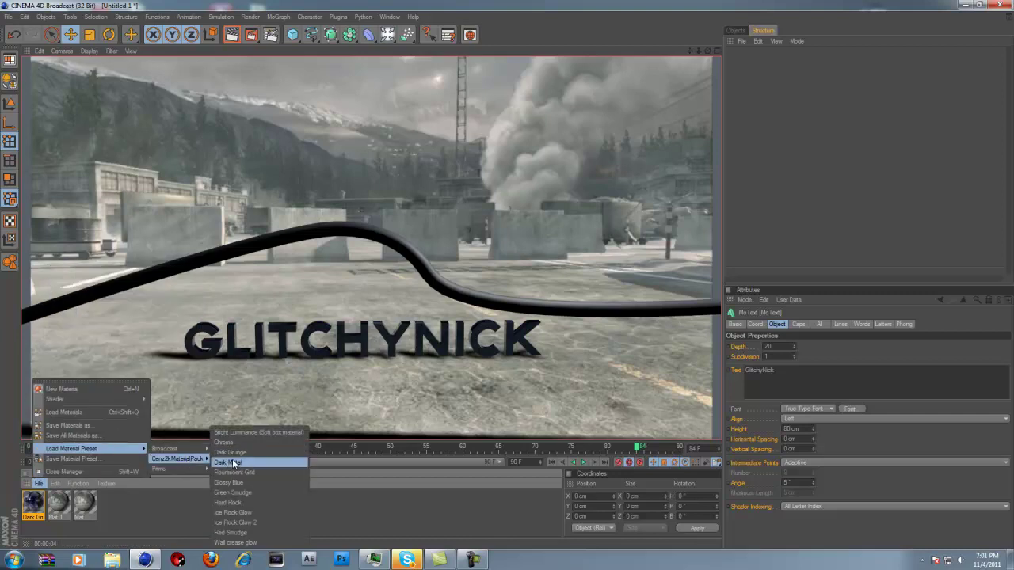
click(225, 442)
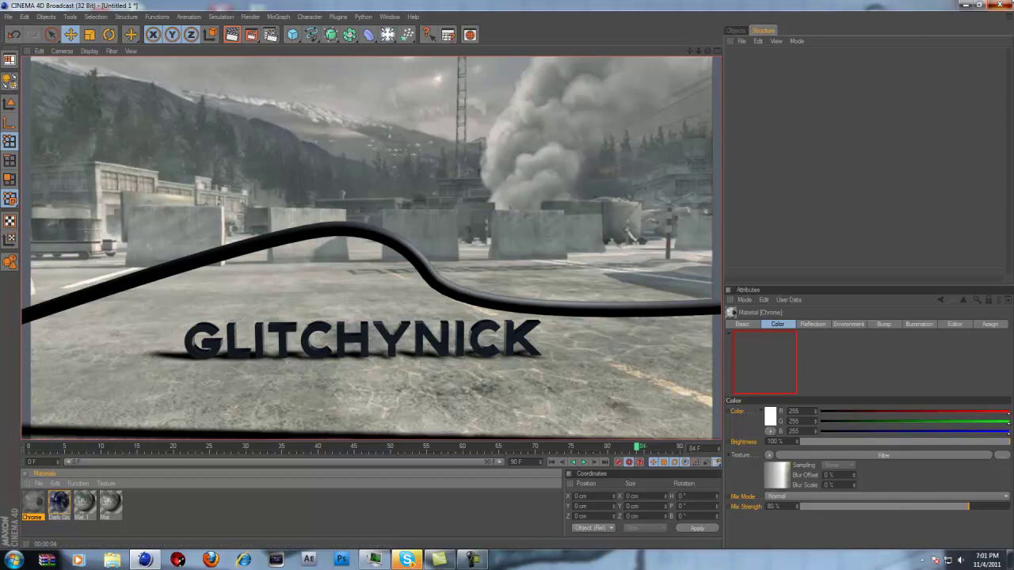
Step: Close CINEMA 4D without saving the untitled project
click(1000, 5)
key(n)
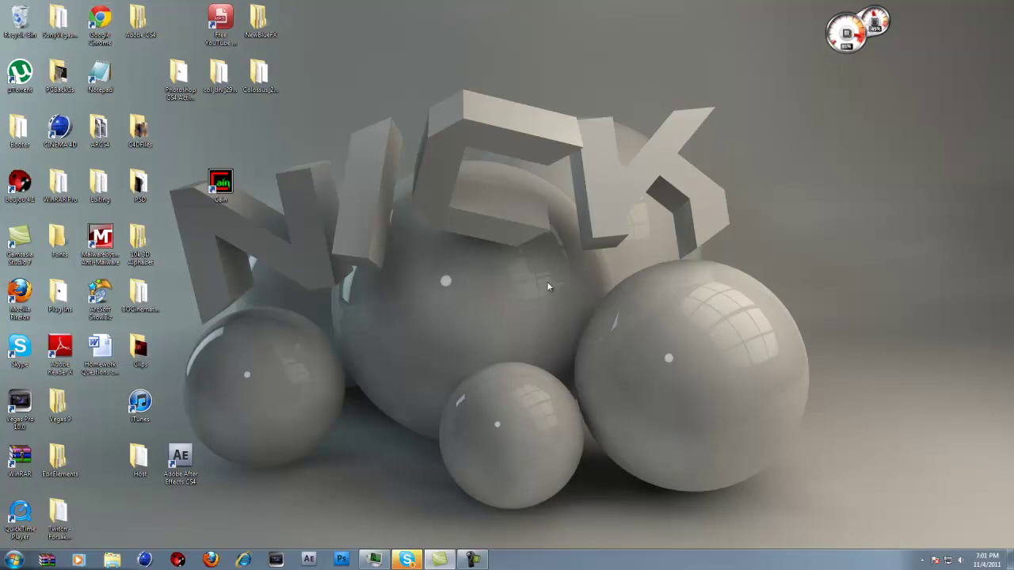
drag(529, 284, 496, 264)
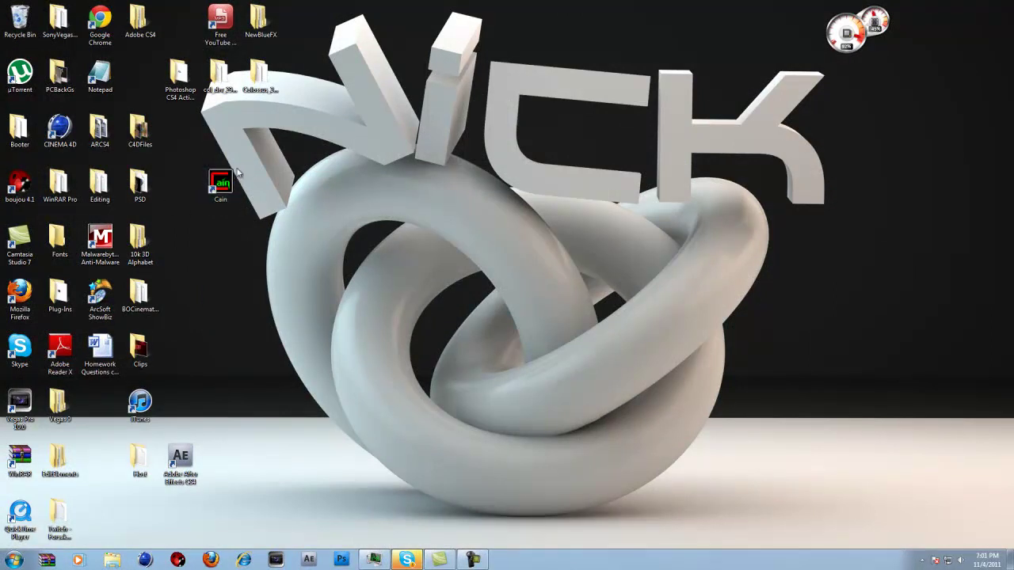
drag(752, 189, 496, 258)
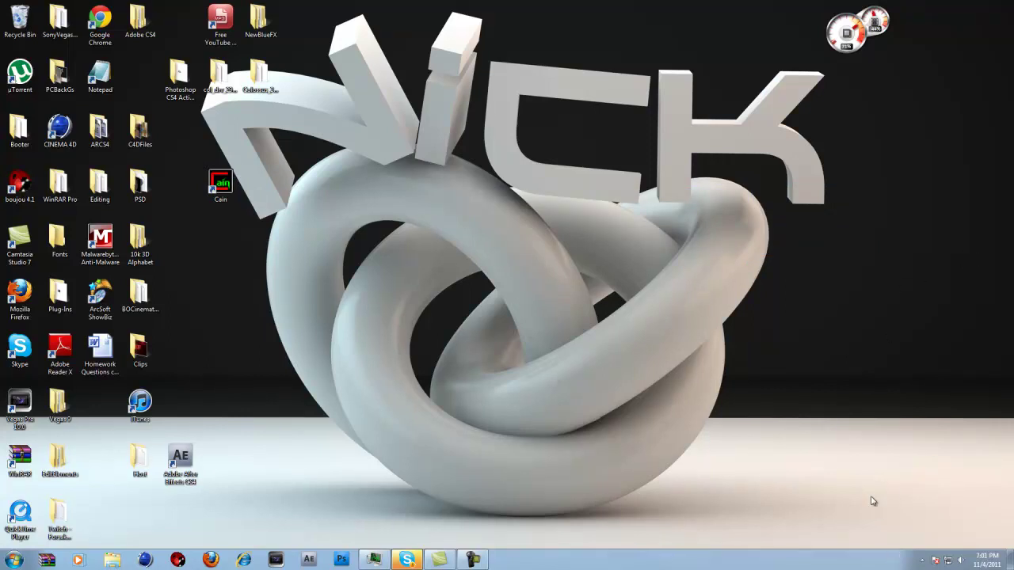